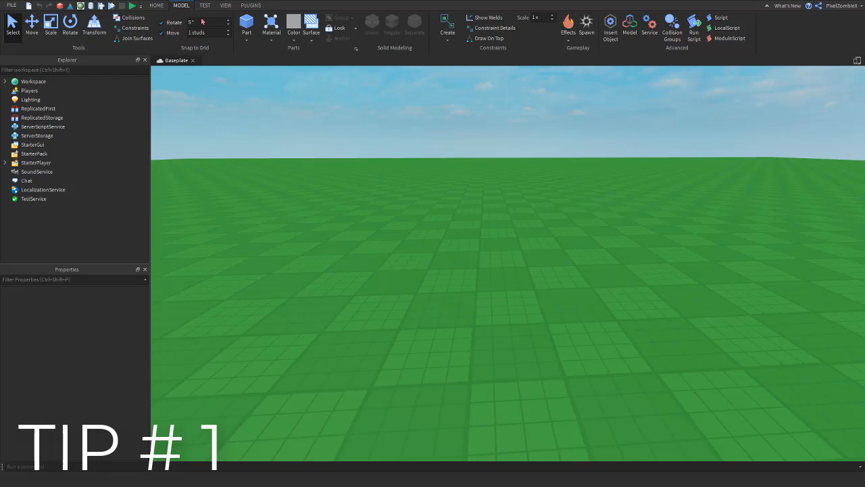
Step: Insert a block part on the baseplate and reposition it on the ground
key("Return")
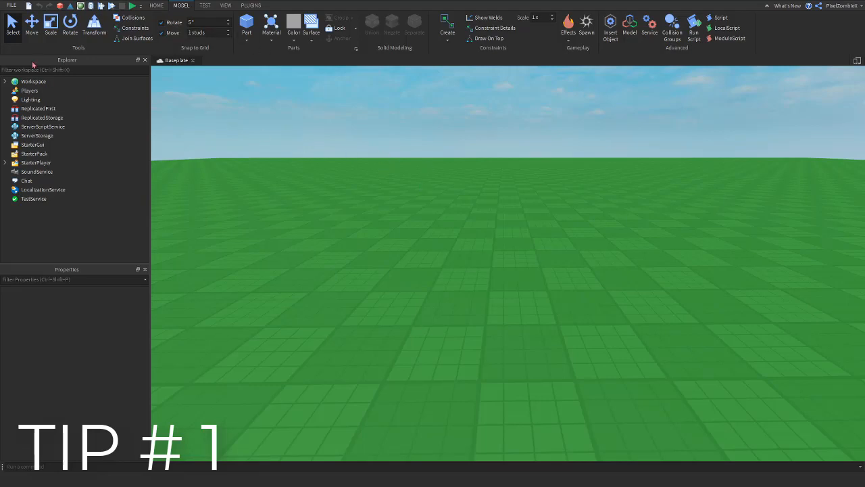
right_click_drag(347, 135, 347, 163)
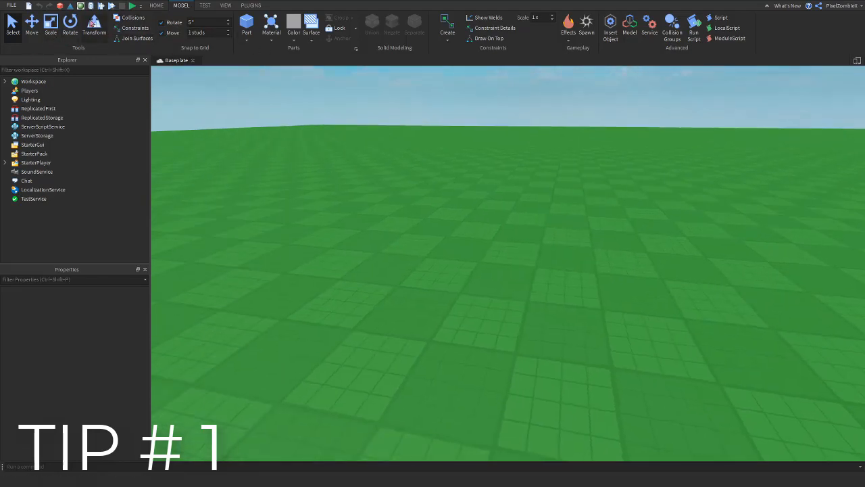
left_click(248, 26)
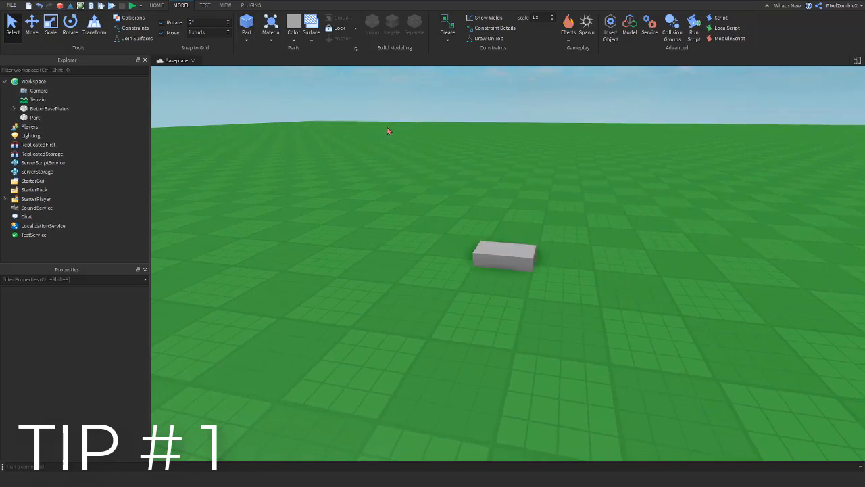
scroll(451, 201, "up", 5)
left_click_drag(574, 316, 502, 250)
right_click_drag(503, 249, 502, 297)
scroll(503, 249, "down", 5)
left_click_drag(502, 249, 440, 245)
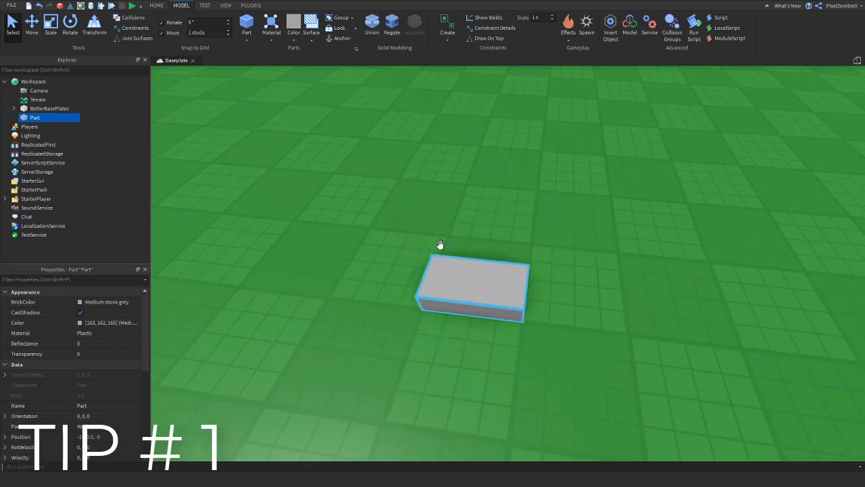
Step: Open the move snap increment for editing and deselect the block part
left_click(189, 32)
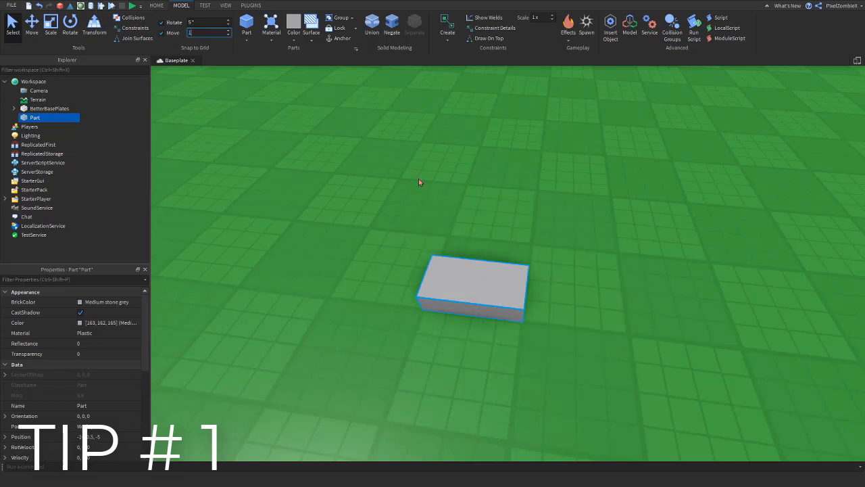
left_click(418, 181)
right_click_drag(419, 181, 514, 197)
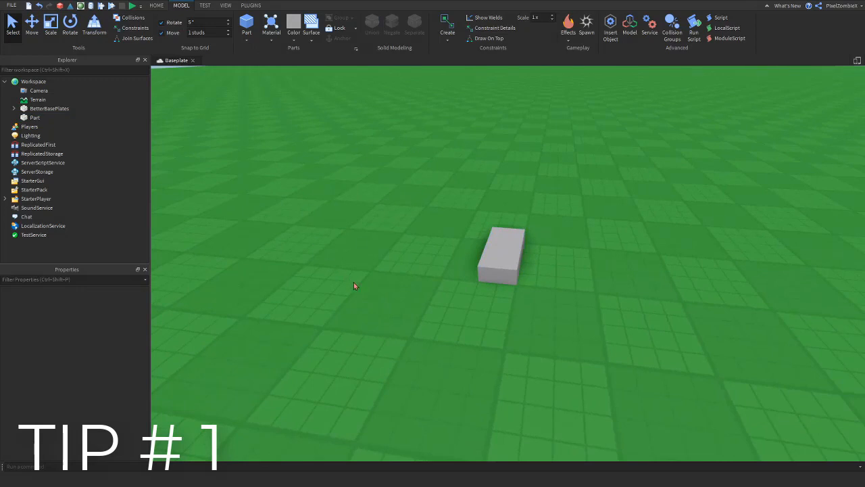
left_click_drag(361, 290, 720, 420)
left_click_drag(740, 326, 351, 344)
left_click_drag(315, 299, 583, 404)
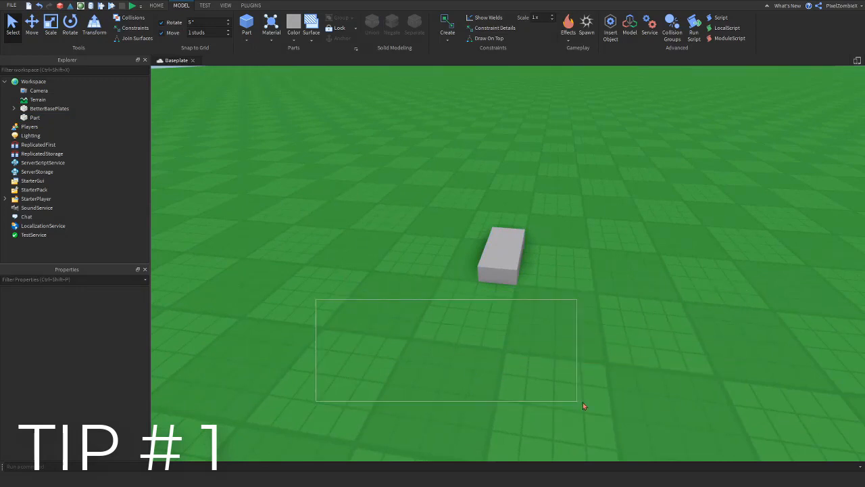
left_click_drag(619, 337, 539, 343)
left_click_drag(397, 334, 610, 319)
key("a")
left_click_drag(340, 309, 514, 349)
left_click_drag(561, 348, 388, 313)
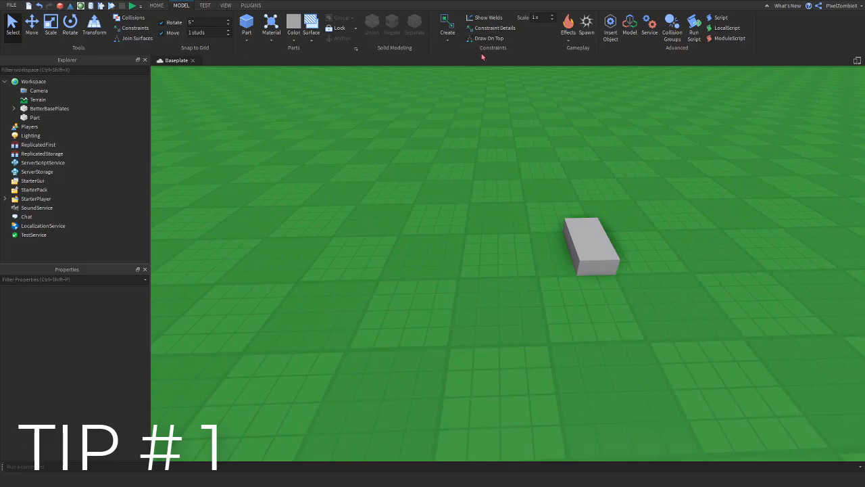
Step: Turn on the grid display in the 3D viewport
left_click(226, 5)
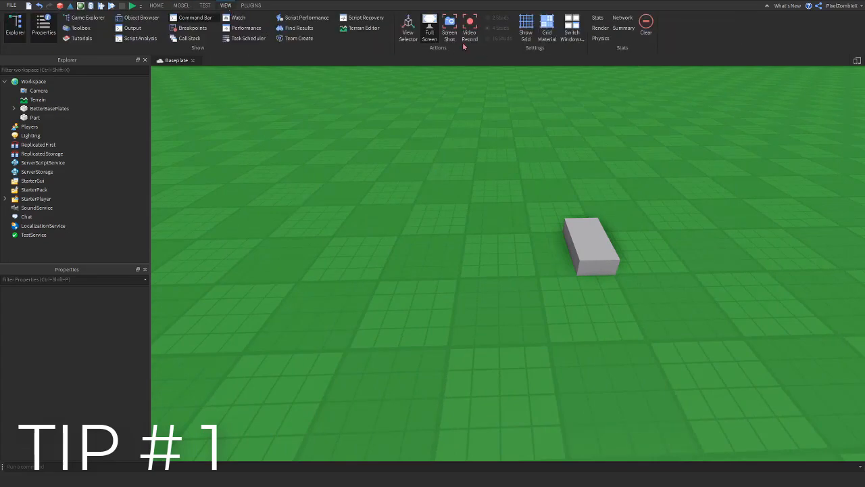
left_click(526, 27)
scroll(570, 163, "down", 5)
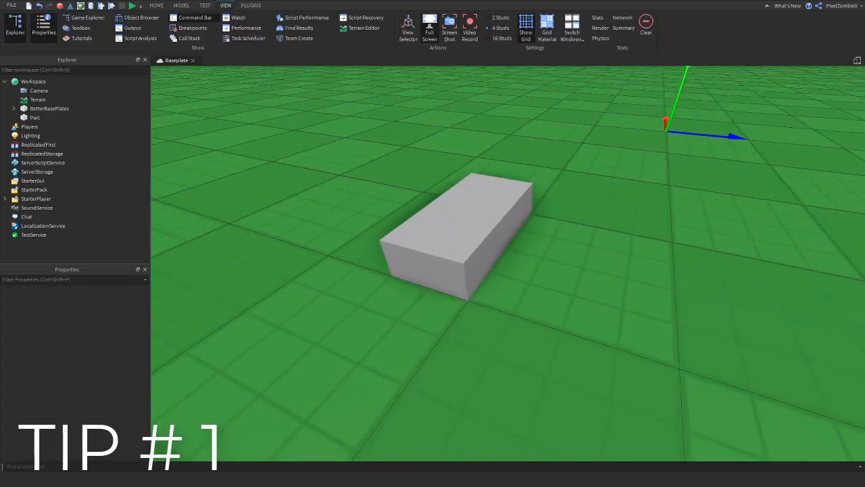
Step: Delete all six Texture objects inside BetterBasePlates so the ground is plain
left_click(15, 108)
left_click(47, 117)
left_click(48, 162, "shift")
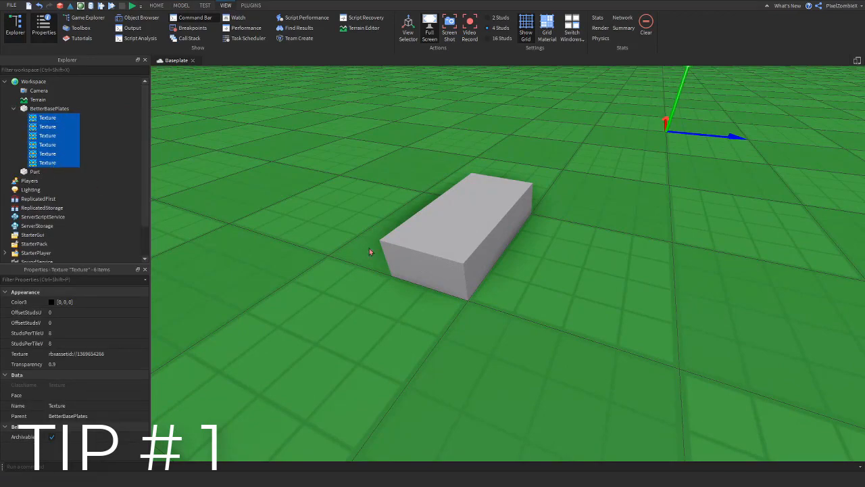
key("Delete")
right_click_drag(647, 284, 622, 283)
scroll(622, 283, "down", 8)
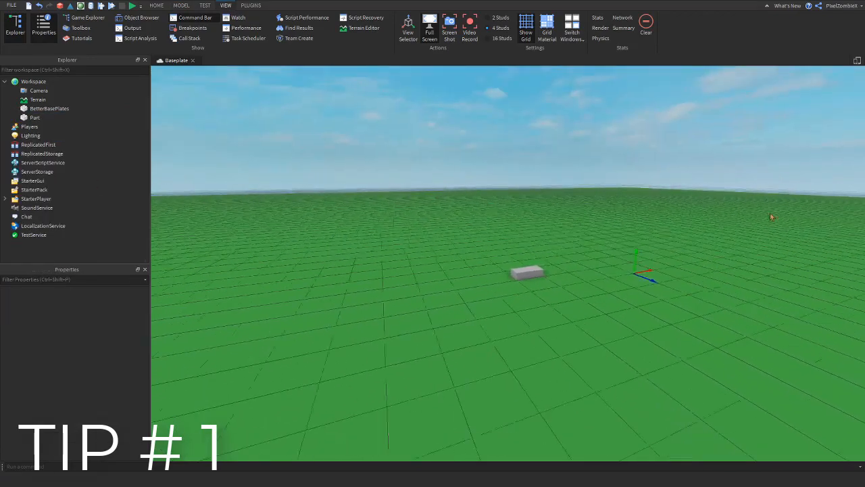
Step: Scale the block part along its blue axis so it covers one full grid square
scroll(522, 229, "up", 8)
mouse_move(522, 230)
right_mouse_down()
mouse_move(572, 228)
mouse_move(527, 238)
right_mouse_up()
left_click(572, 228)
scroll(527, 238, "down", 2)
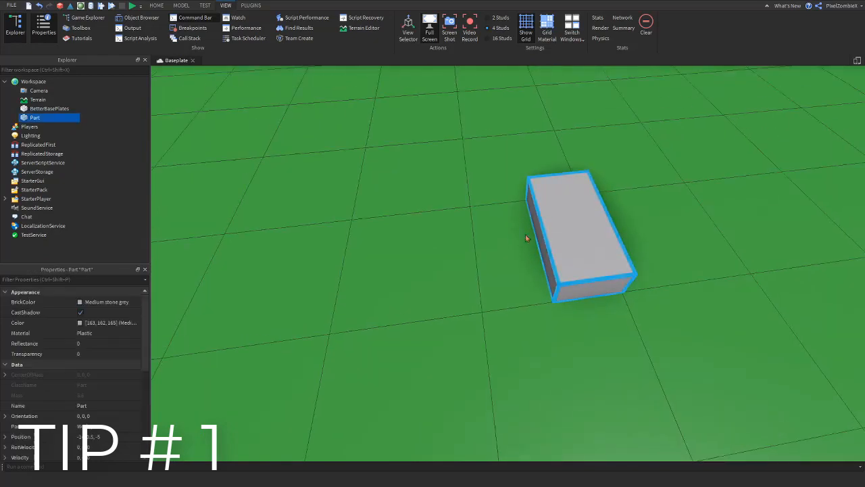
key("ctrl+4")
left_click_drag(515, 237, 455, 245)
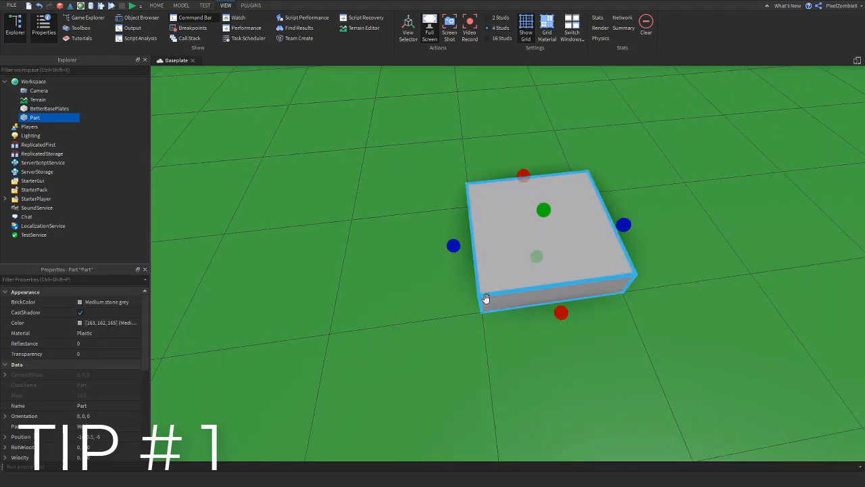
Step: Extend the block part by one stud beyond its grid square along the opposite blue-axis side
scroll(74, 379, "down", 6)
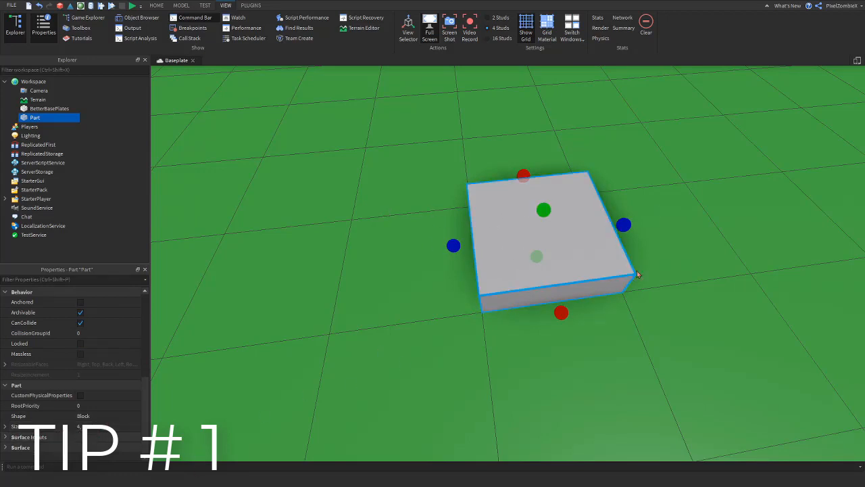
right_click_drag(379, 321, 685, 299)
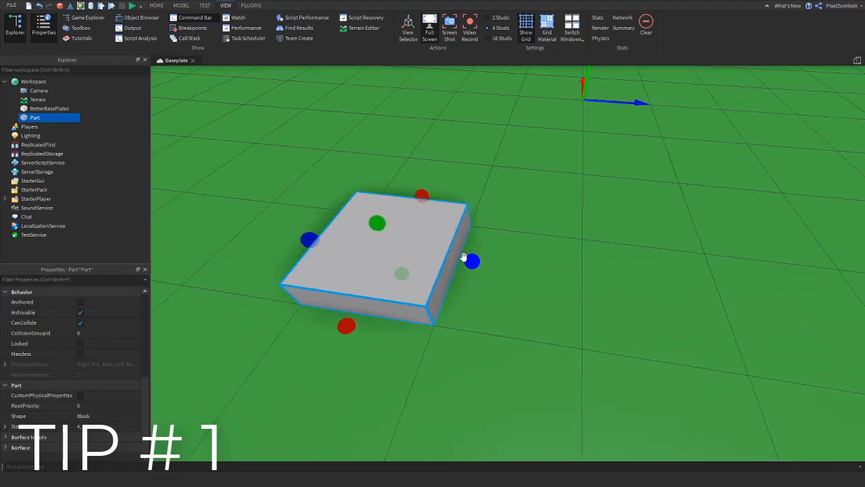
left_click_drag(469, 259, 501, 259)
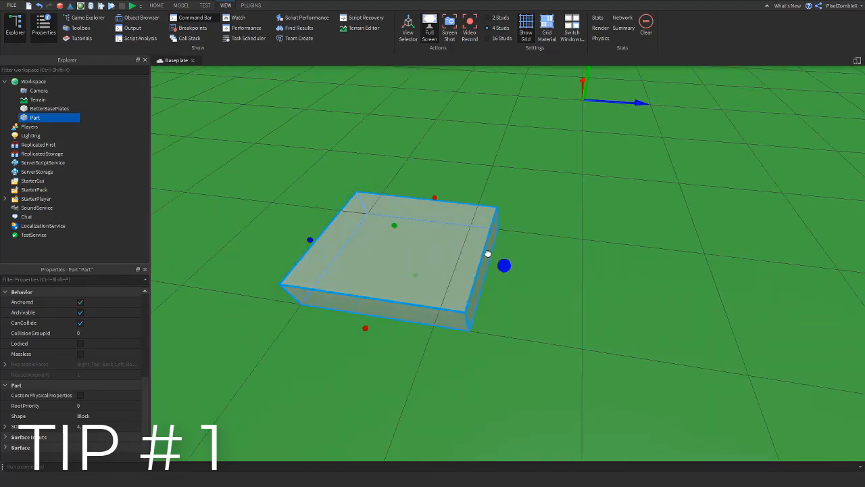
left_click(506, 214)
right_click_drag(507, 214, 506, 136)
Step: Turn off move snapping and shrink the block part along its blue axis into a thin upright slab
left_click(181, 6)
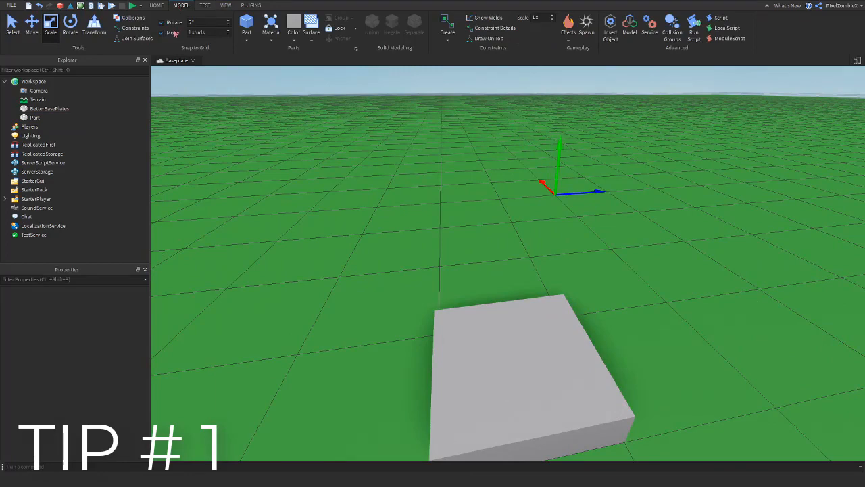
right_click_drag(533, 271, 533, 270)
left_click(534, 270)
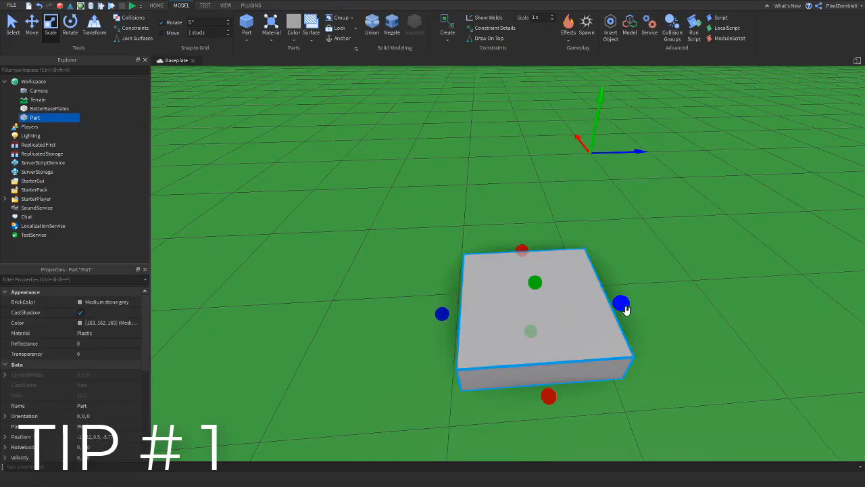
left_click_drag(625, 309, 483, 320)
left_click(435, 315)
right_click_drag(558, 282, 560, 283)
left_click(482, 255)
right_click_drag(483, 255, 480, 265)
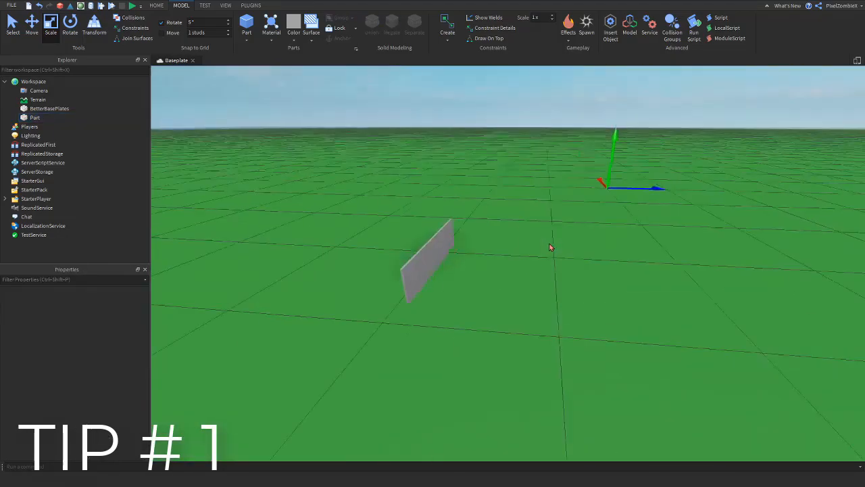
Step: Confirm a move increment of 1 stud and shift the thin slab sideways on the grid
left_click(206, 33)
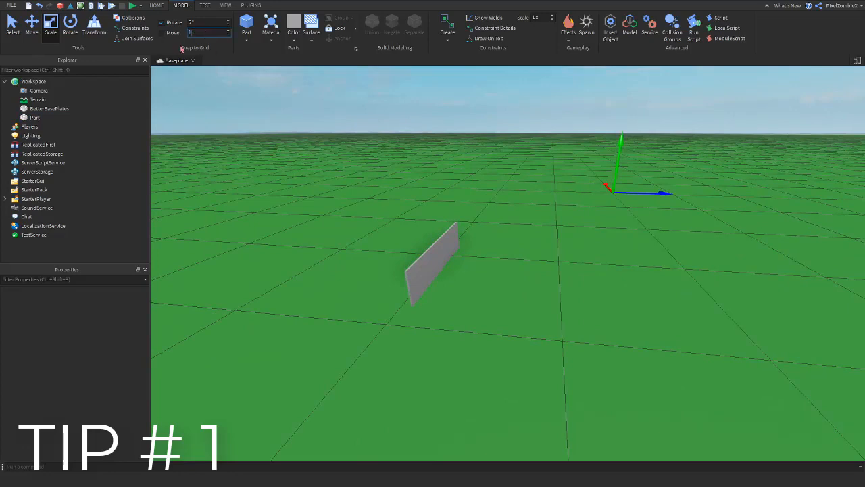
key("Return")
left_click_drag(436, 254, 504, 263)
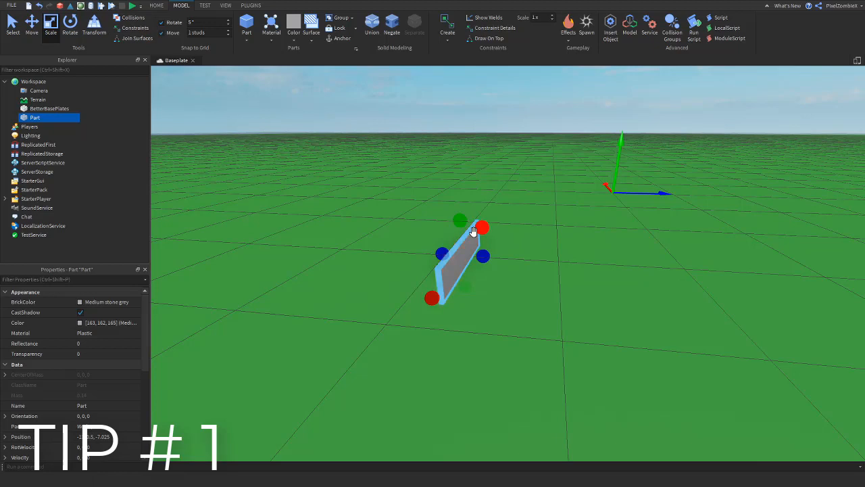
Step: Edit the thin part's Size property to turn it back into a wide block
scroll(82, 386, "down", 4)
scroll(82, 387, "down", 3)
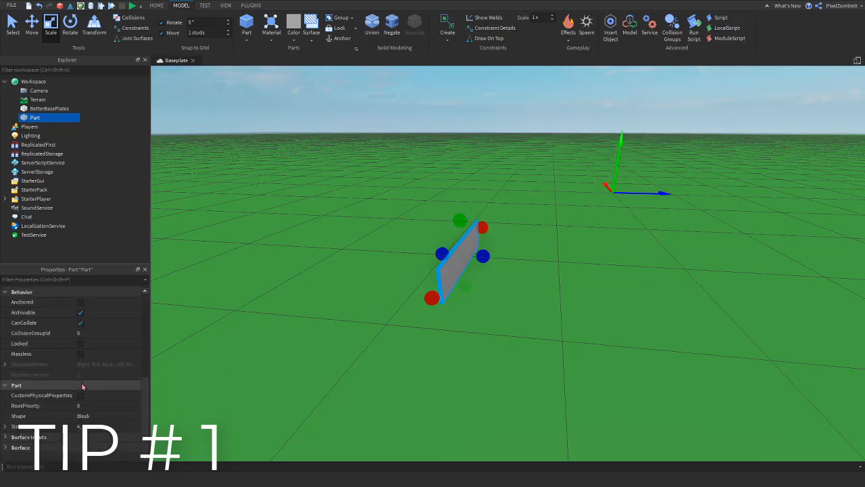
left_click(94, 426)
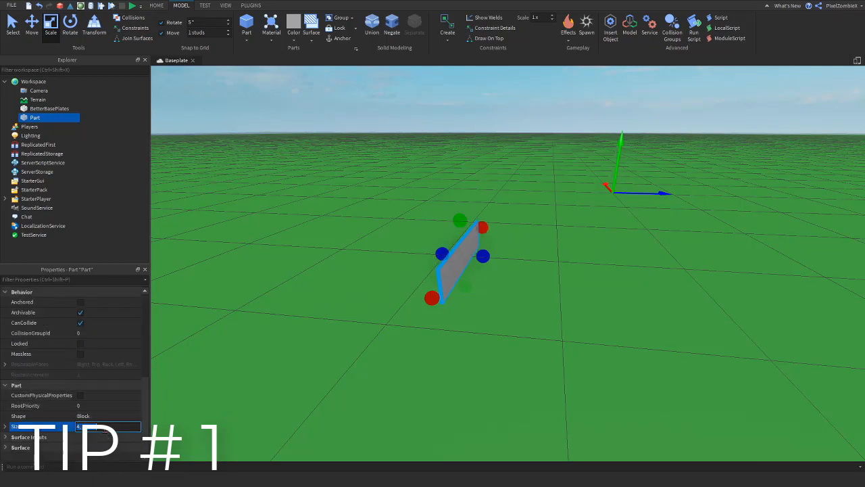
right_click_drag(265, 375, 279, 348)
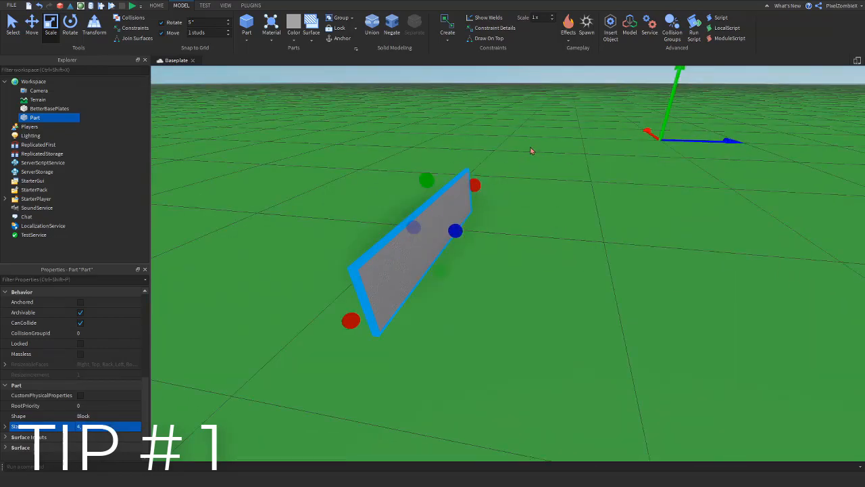
scroll(467, 179, "down", 2)
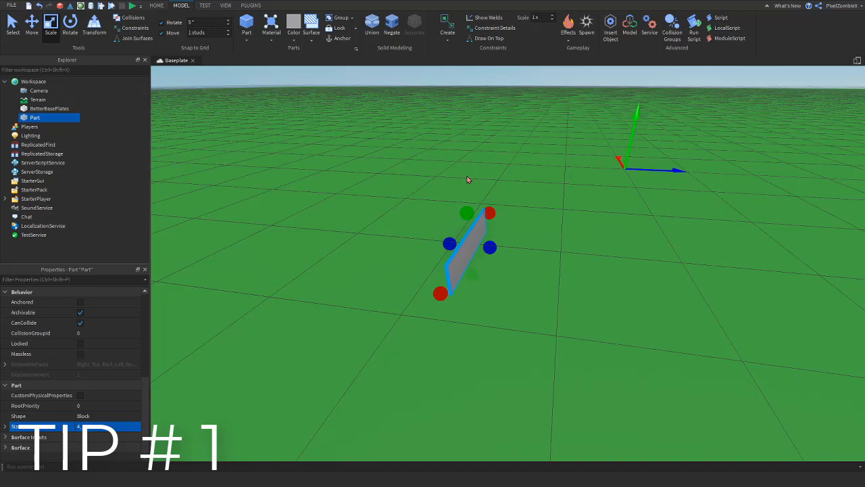
left_click(99, 427)
key("Return")
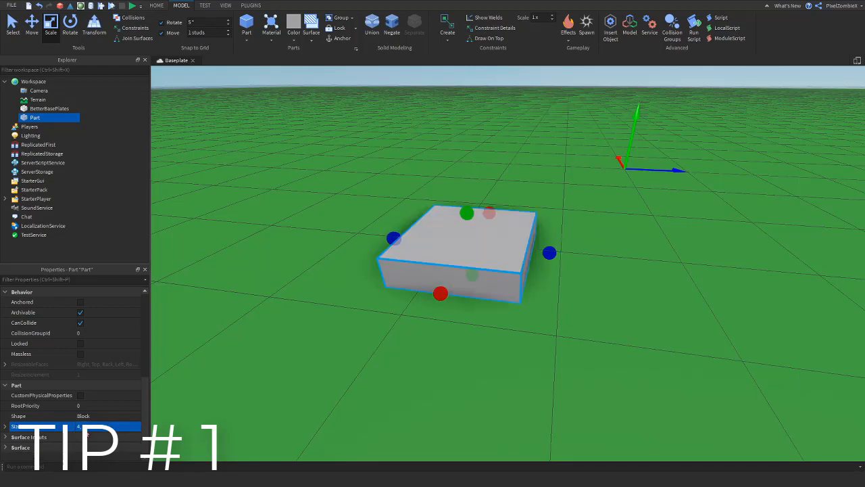
Step: Scale the block into a large floor slab and stand a copy upright along one edge as a wall
left_click(529, 288)
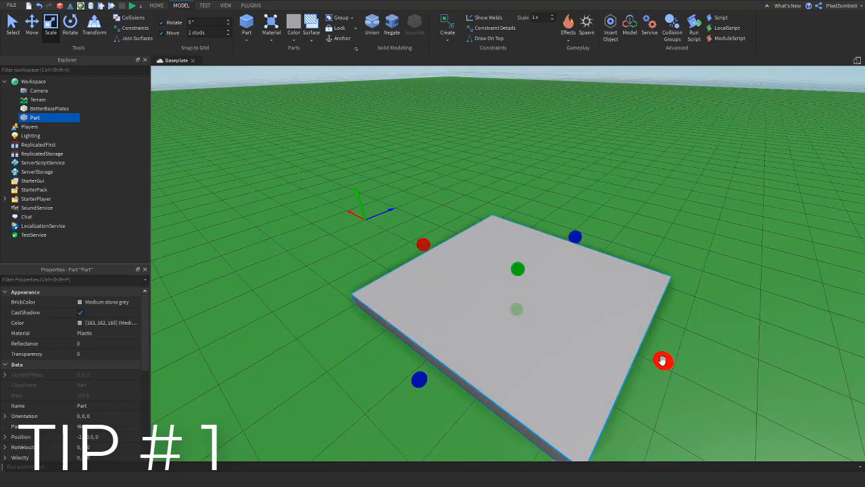
key("ctrl+v")
key("ctrl+2")
key("ctrl+t")
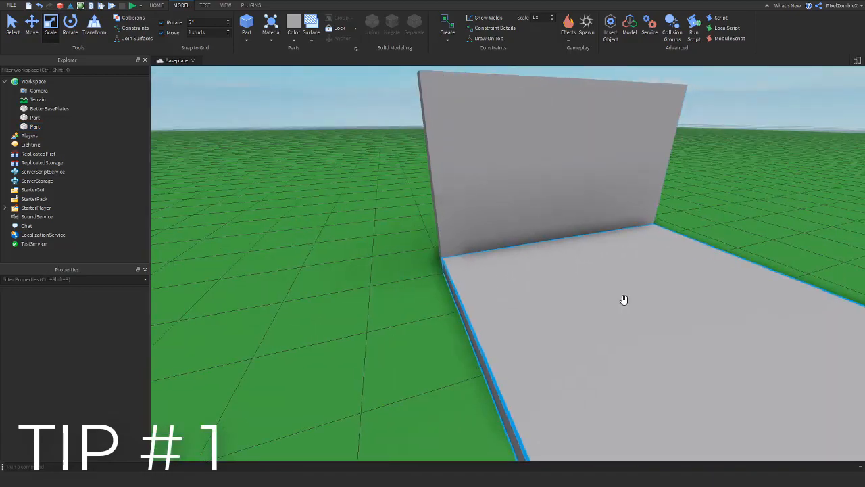
left_click(647, 303)
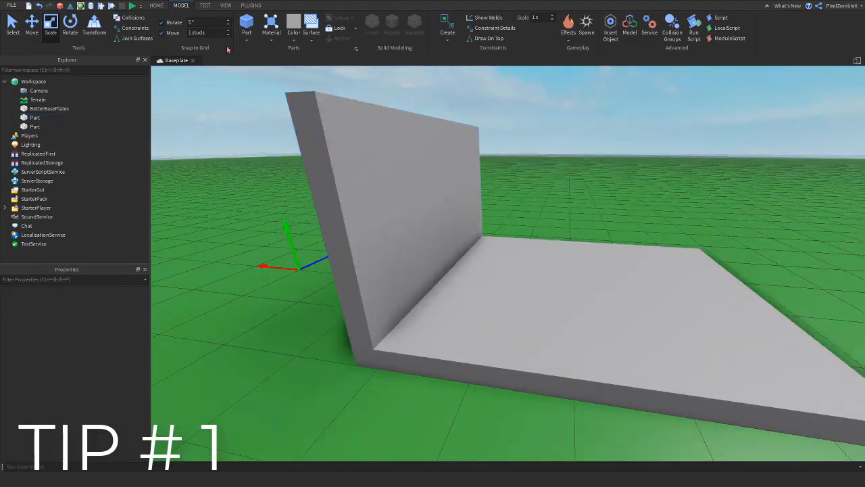
Step: Set the move snap increment to 0.1 studs and try scaling the floor slab along its red axis
left_click(203, 33)
left_click(545, 284)
right_click_drag(545, 284, 674, 268)
key("ctrl+3")
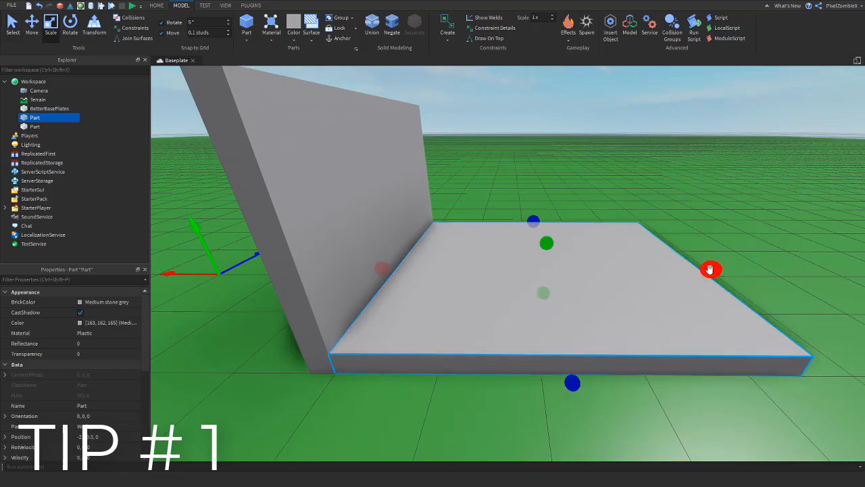
left_click_drag(710, 269, 534, 319)
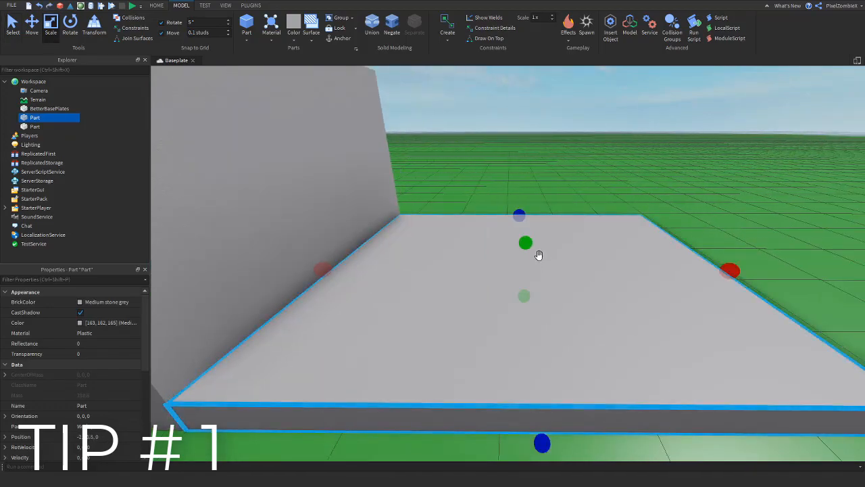
scroll(522, 244, "down", 3)
left_click(549, 188)
right_click_drag(549, 187, 495, 235)
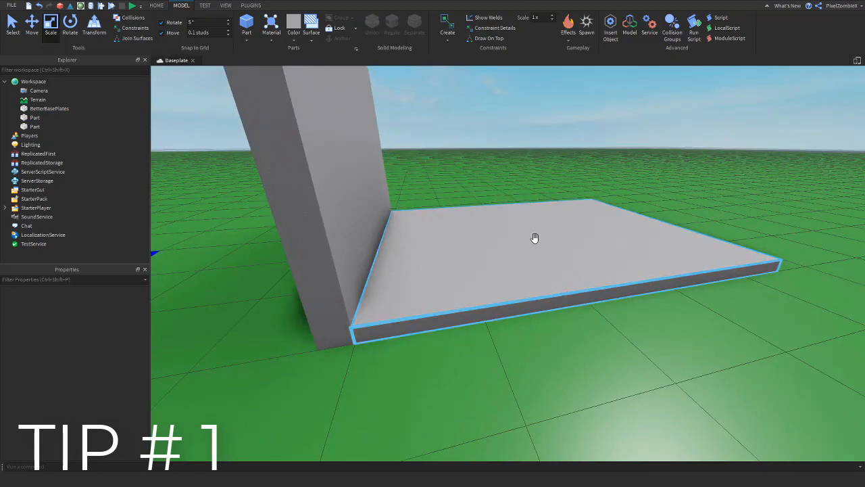
Step: Select the upright wall and set the move snap increment to 1 stud
right_click_drag(535, 238, 435, 245)
left_click(437, 243)
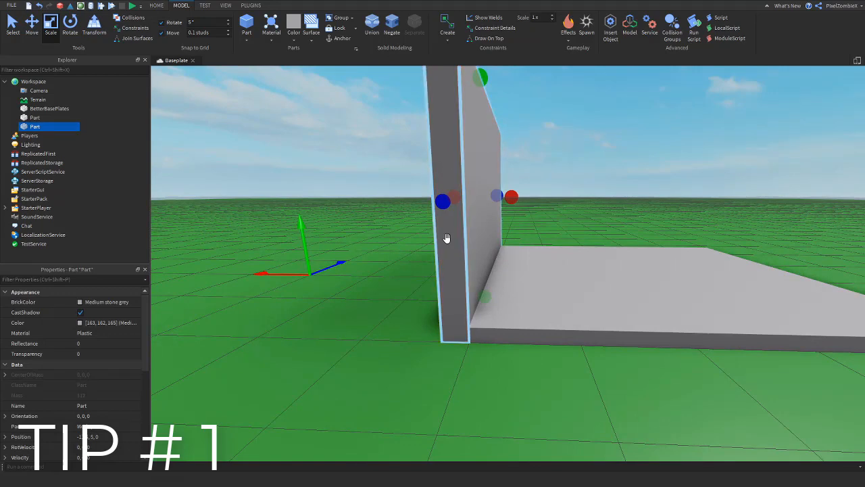
key("f")
scroll(444, 236, "down", 5)
left_click_drag(221, 33, 188, 34)
type("1")
right_click_drag(280, 118, 653, 212)
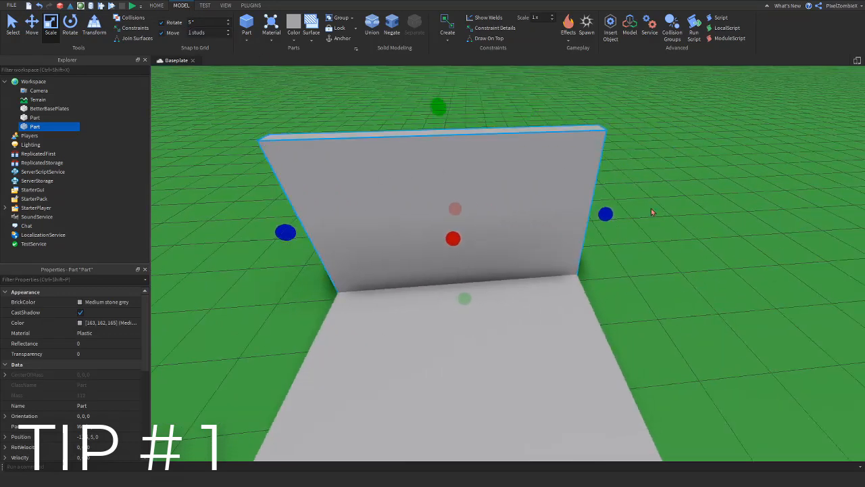
Step: Duplicate the upright wall and scale the copy into a shorter panel beyond the wall's end, leaving a narrow gap between them
key("ctrl+d")
key("a")
left_click_drag(606, 217, 274, 239)
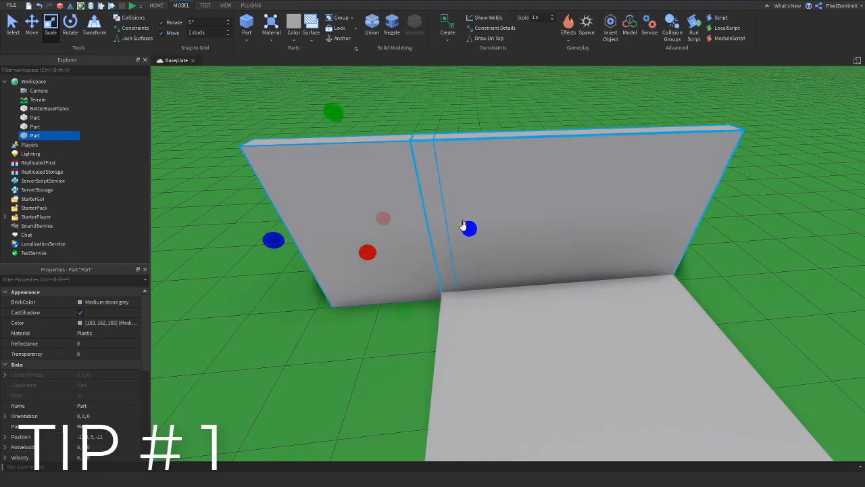
left_click_drag(465, 227, 427, 231)
key("a")
Step: Make a thick pillar from a copy of the long wall to fill the gap, and place a second pillar at the short panel's outer end
left_click(512, 210)
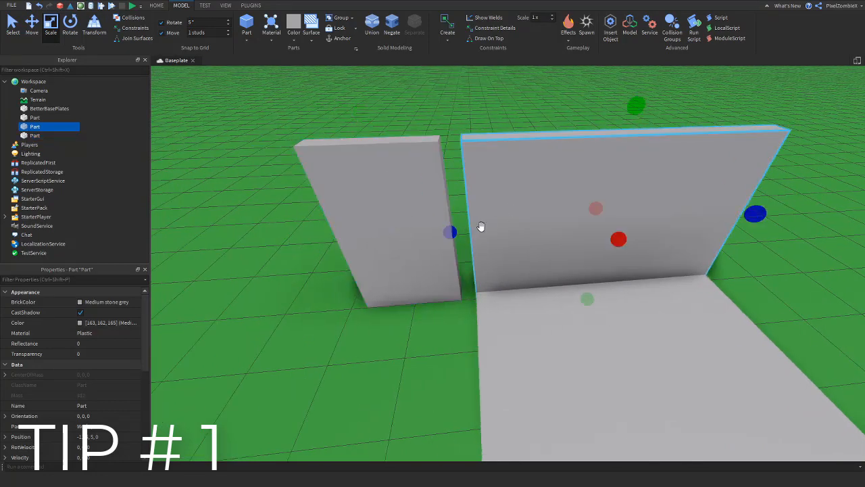
key("ctrl+d")
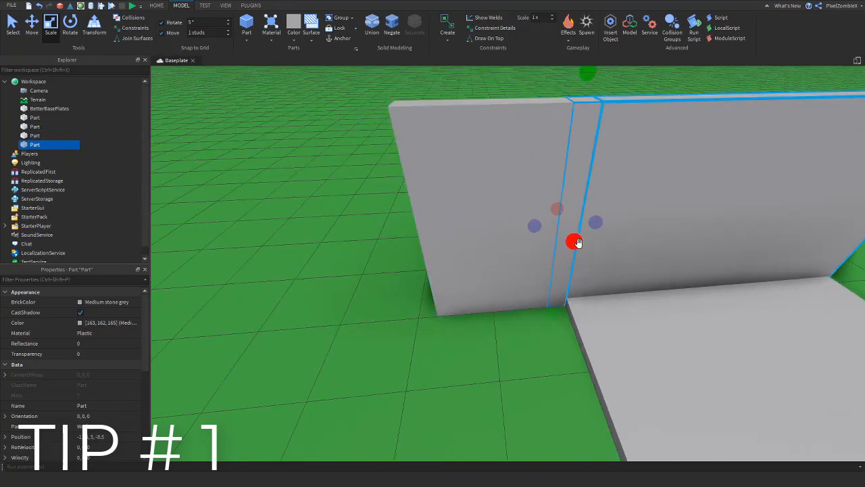
key("ctrl+2")
key("ctrl+d")
left_click_drag(614, 224, 469, 236)
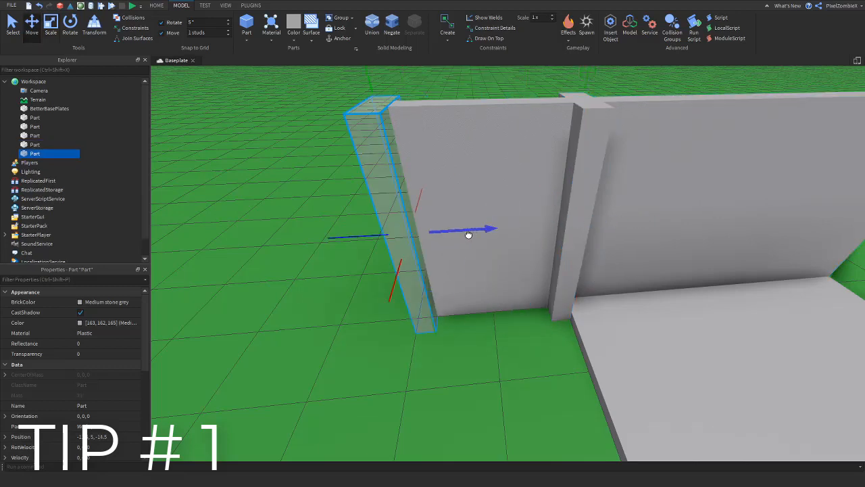
Step: Turn a copy of the outer pillar into a short block on top of it and stretch the block across both pillars as a lintel
key("ctrl+d")
right_click_drag(429, 166, 426, 140)
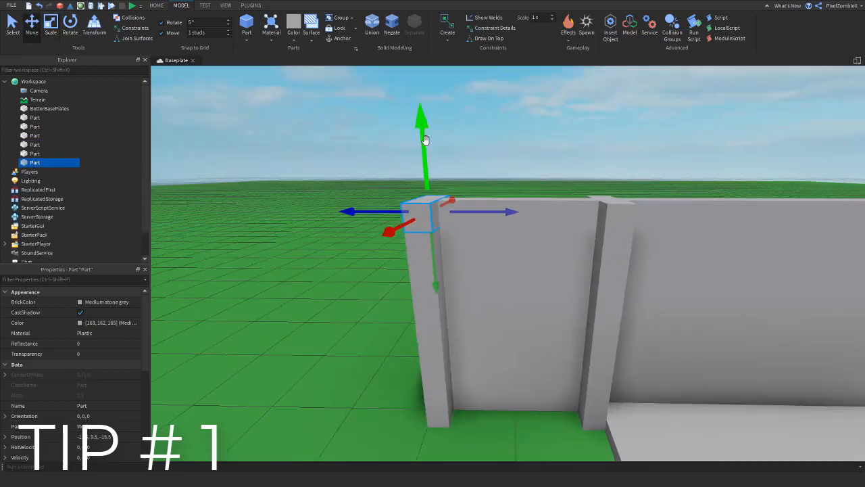
left_click_drag(422, 146, 422, 121)
key("ctrl+3")
left_click_drag(461, 185, 603, 176)
right_click_drag(603, 175, 603, 176)
Step: Set the move snap increment to 0.25 studs and thin the lintel on both sides toward the wall's thickness
left_click(264, 73)
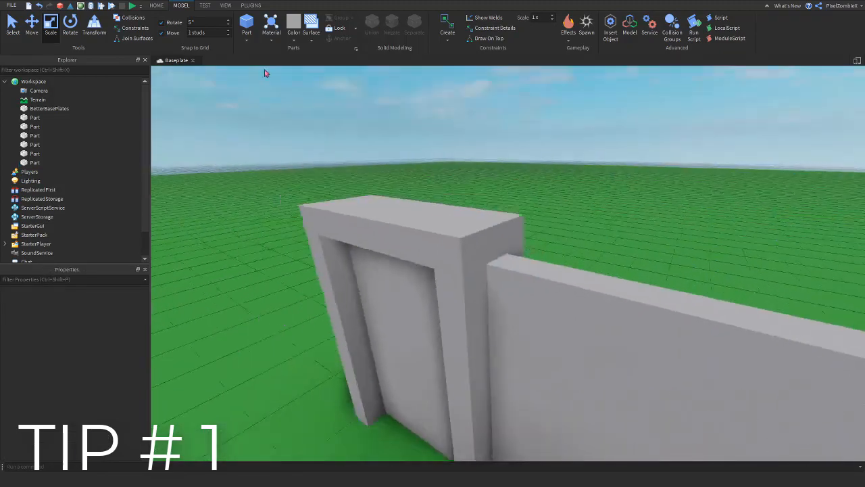
left_click(196, 32)
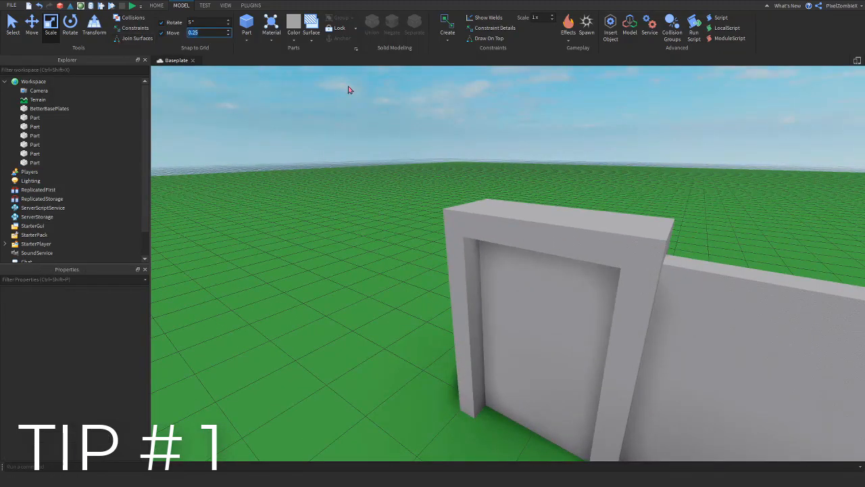
left_click(518, 203)
scroll(502, 203, "up", 3)
right_click_drag(518, 203, 495, 177)
key("ctrl+1")
key("ctrl+3")
left_click_drag(495, 177, 548, 172)
right_click_drag(549, 172, 505, 177)
left_click_drag(505, 177, 470, 179)
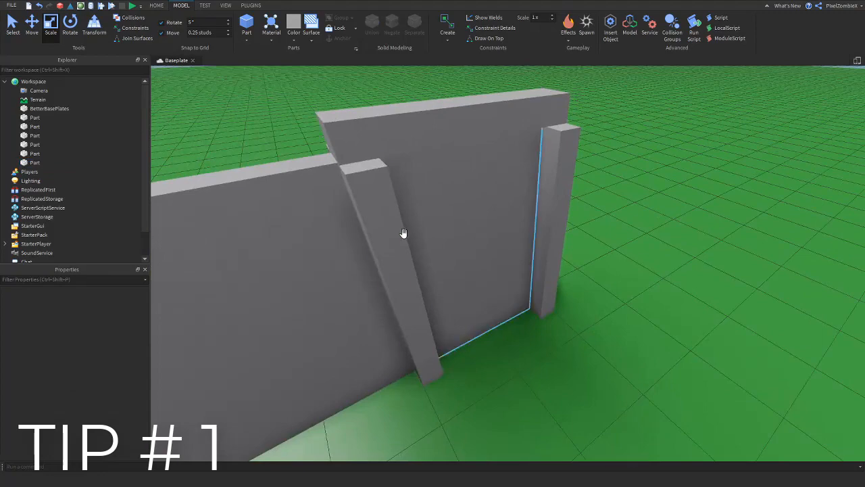
Step: Scale both frame pillars thinner so that they line up with the lintel's depth
left_click(402, 234)
left_click_drag(420, 332, 412, 317)
left_click(574, 211)
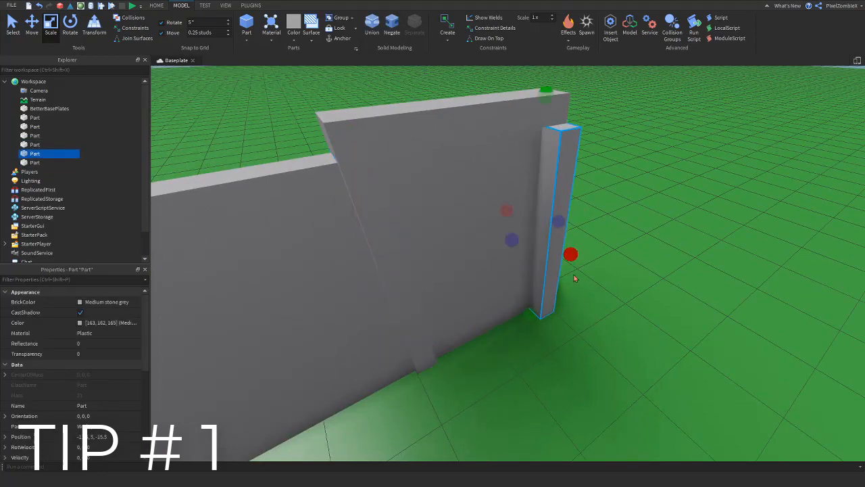
left_click_drag(570, 250, 560, 248)
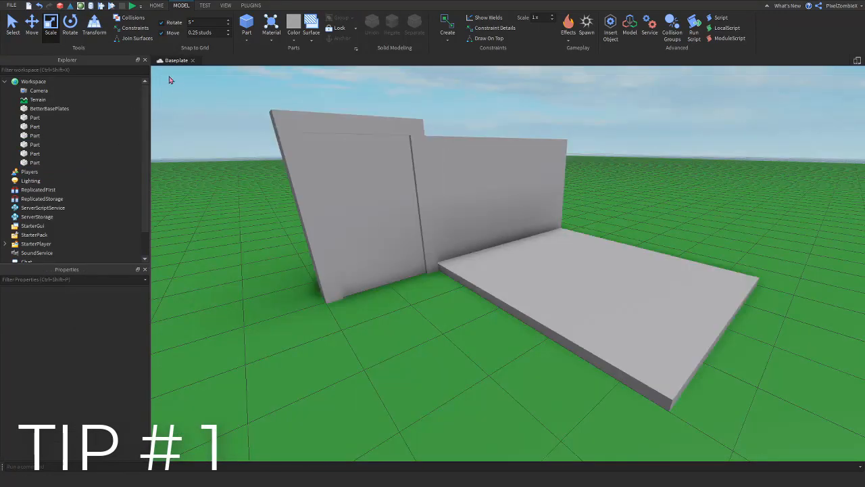
Step: Nudge the floor slab slightly along its blue axis with the Move tool and deselect it
key("ctrl+2")
scroll(334, 239, "up", 5)
left_click(526, 267)
right_click_drag(526, 267, 508, 278)
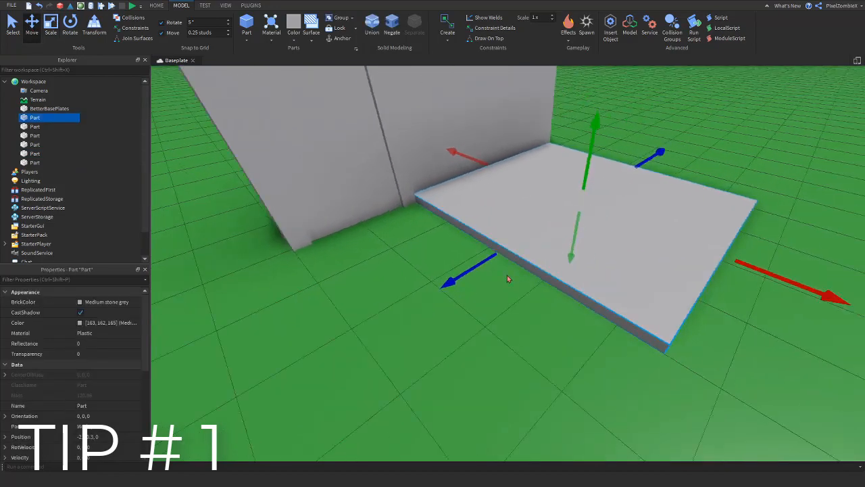
mouse_move(477, 280)
left_mouse_down()
mouse_move(421, 295)
mouse_move(410, 315)
mouse_move(472, 288)
left_mouse_up()
left_click(480, 303)
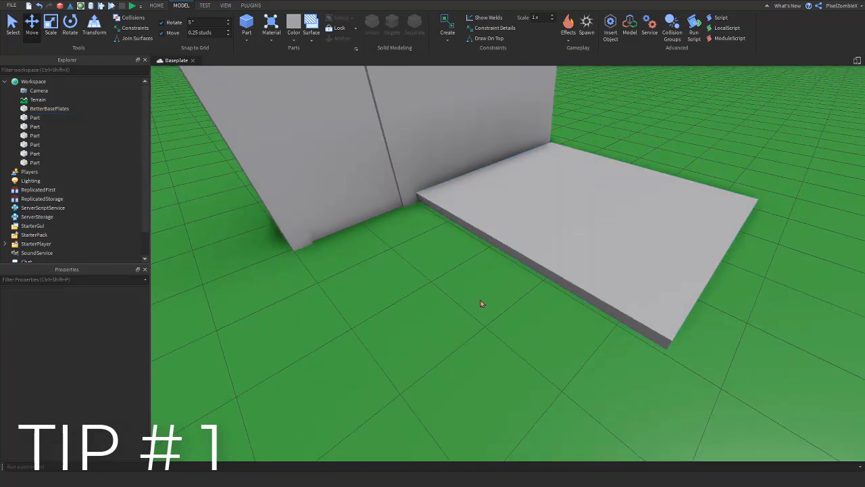
left_click(574, 277)
left_click(657, 390)
right_click_drag(514, 257, 481, 228)
right_click_drag(325, 169, 291, 162)
left_click(203, 32)
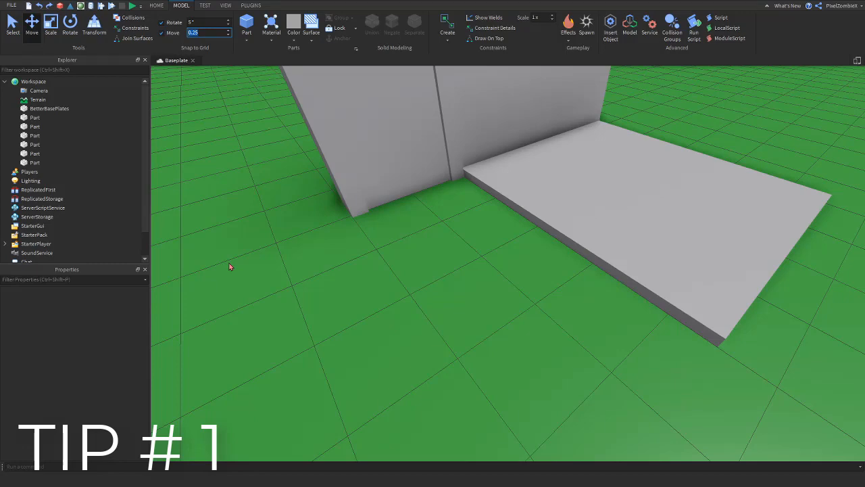
right_click_drag(476, 298, 681, 238)
key("d")
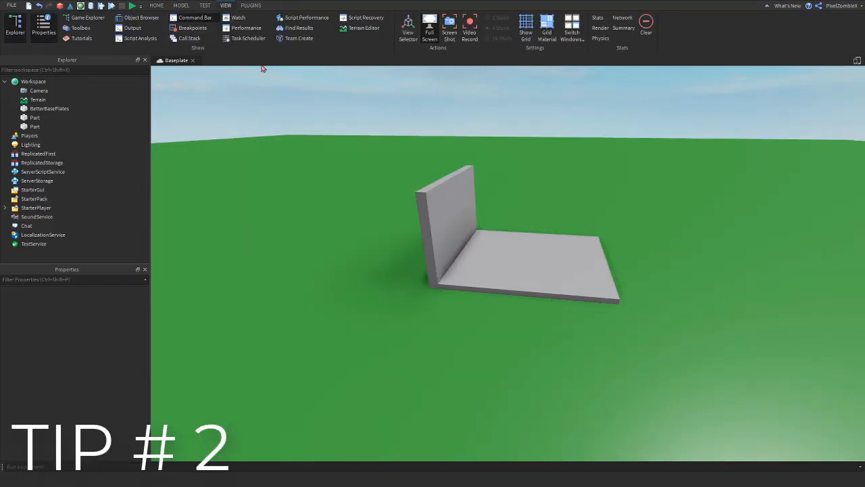
Step: Focus the view on the upright wall and select the floor slab with the Move tool active
left_click(157, 5)
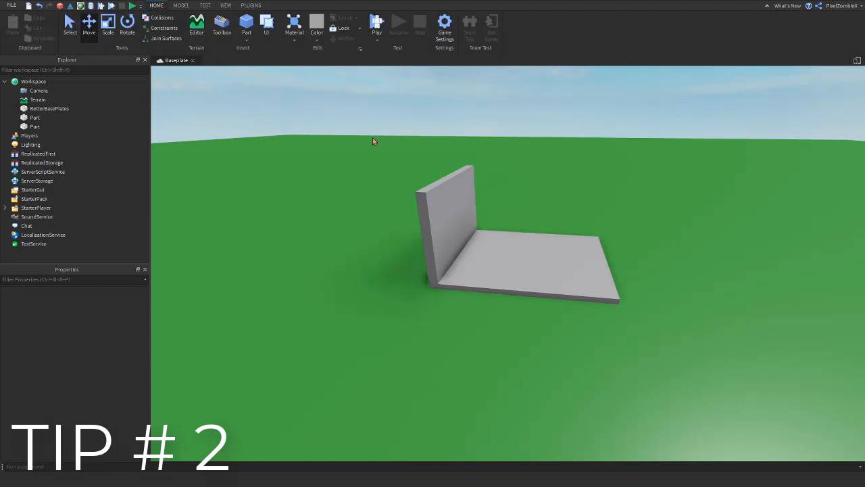
left_click(440, 214)
key("f")
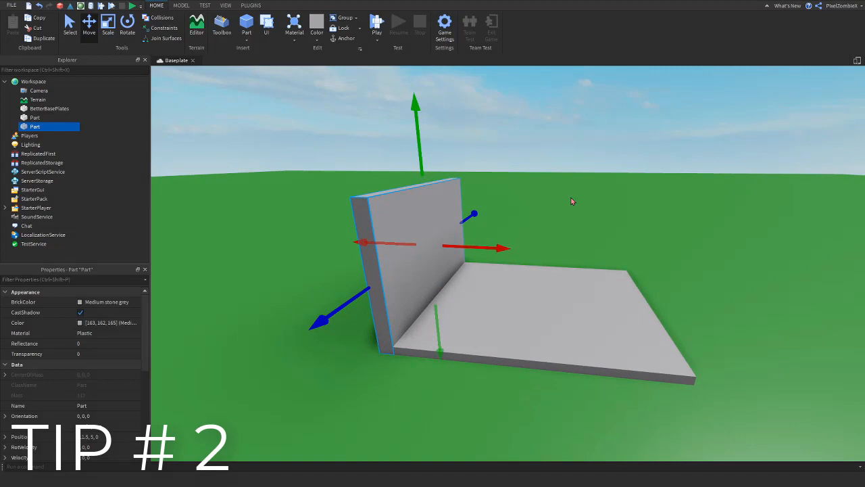
key("ctrl+1")
left_click(437, 305)
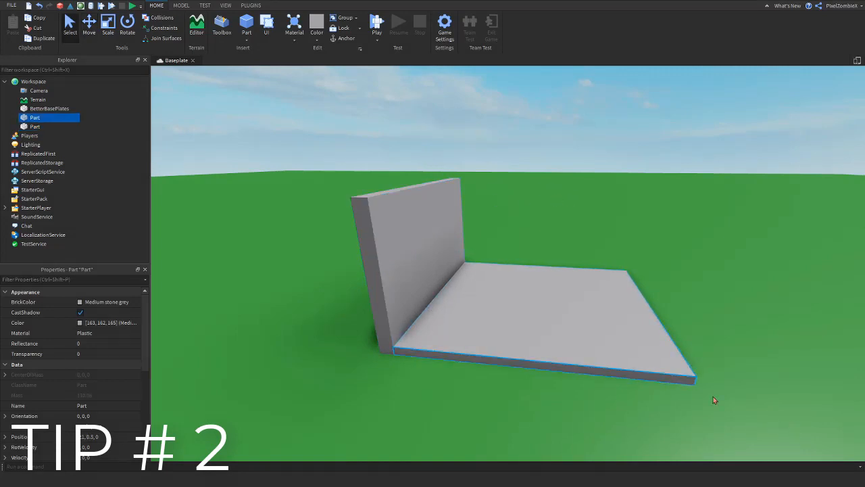
left_click(84, 40)
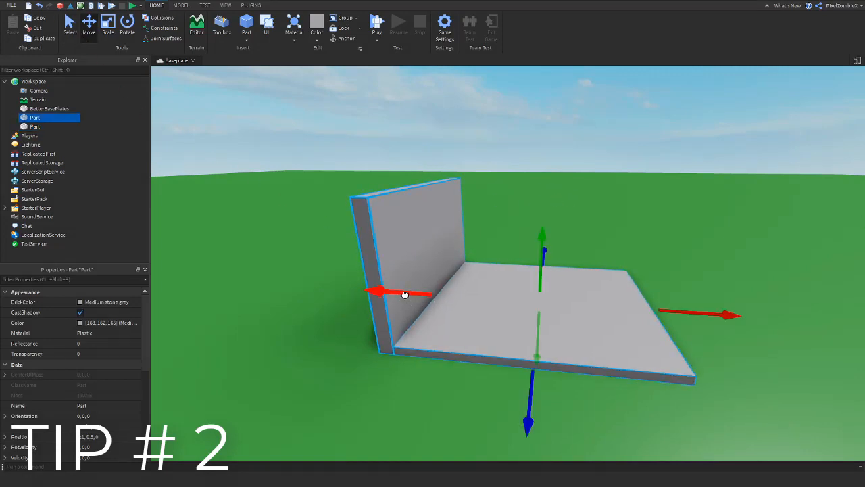
left_click_drag(405, 294, 404, 291)
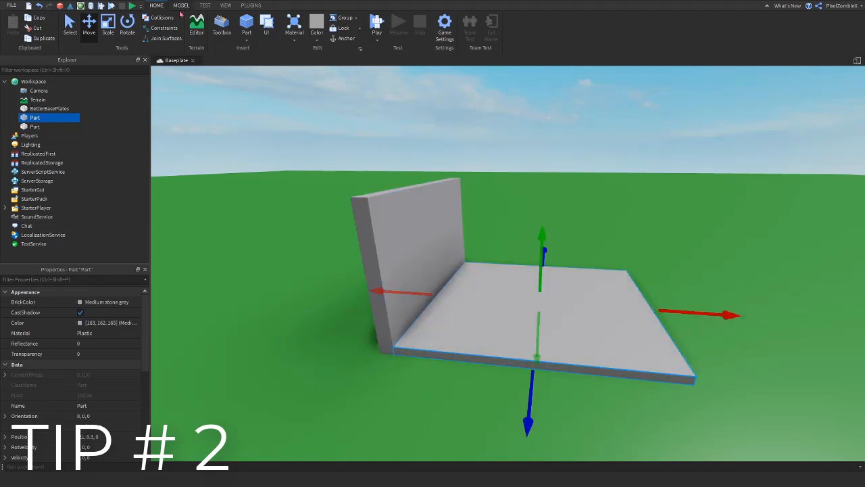
Step: Scale the floor slab narrower along its red axis and stretch it back out to a wide slab
left_click(107, 30)
left_click_drag(670, 311, 561, 314)
left_click(606, 336)
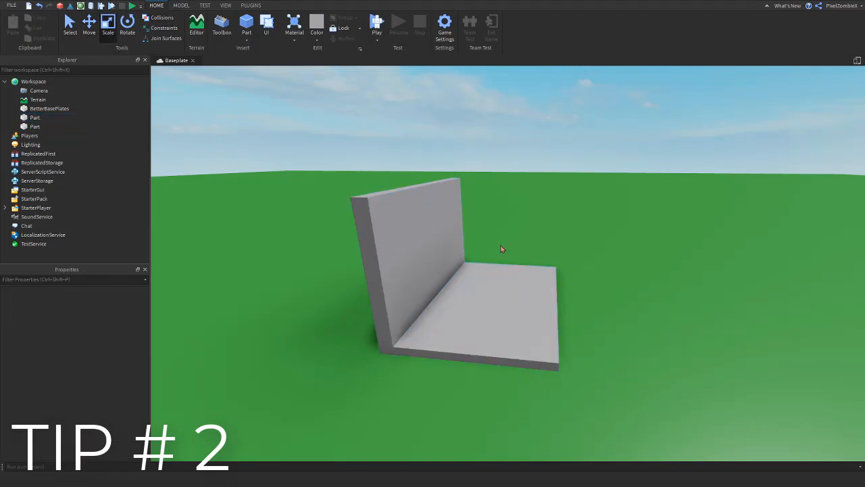
left_click(506, 277)
scroll(487, 283, "up", 6)
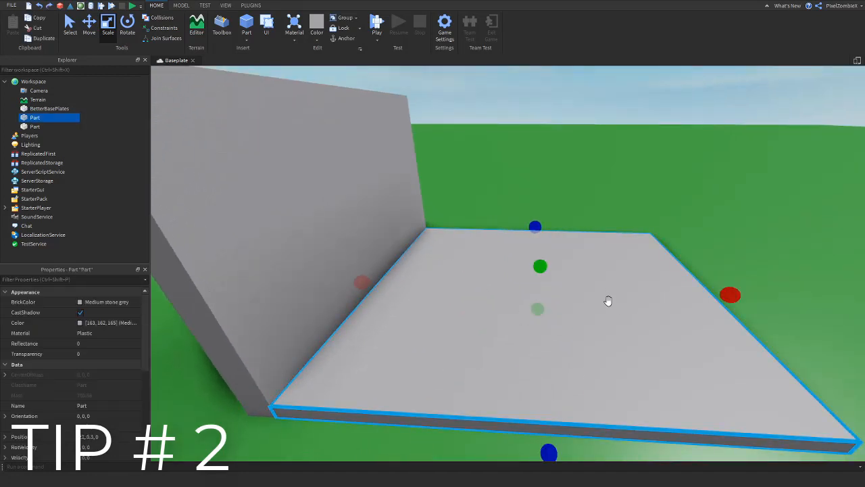
Step: Shift the floor slab away from the upright wall and move it back against the wall's base
left_click_drag(436, 278, 464, 299)
left_click(499, 221)
scroll(498, 221, "down", 4)
left_click(517, 264)
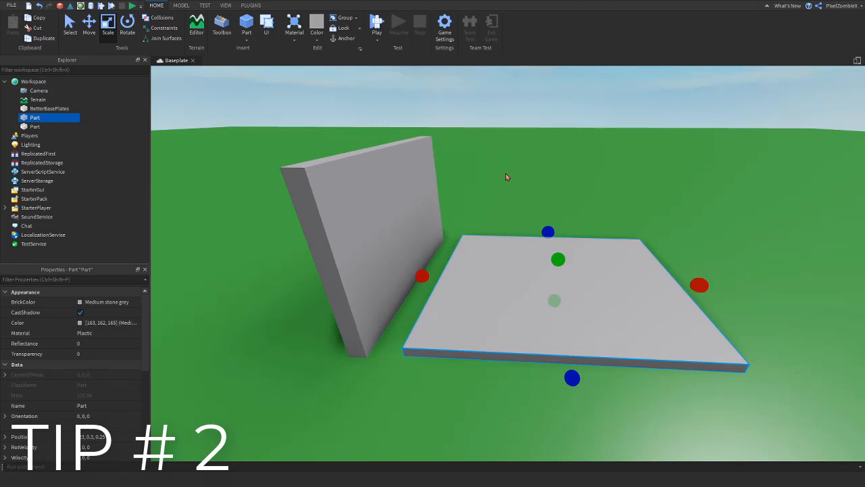
key("ctrl+2")
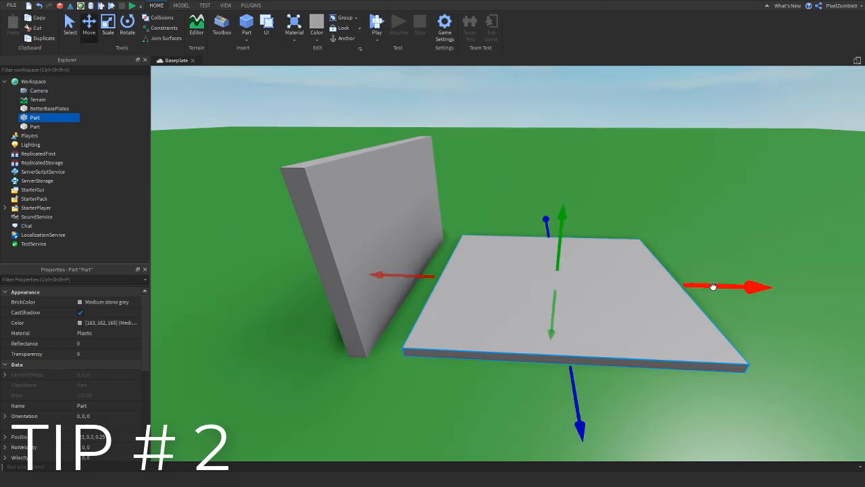
left_click_drag(713, 287, 684, 290)
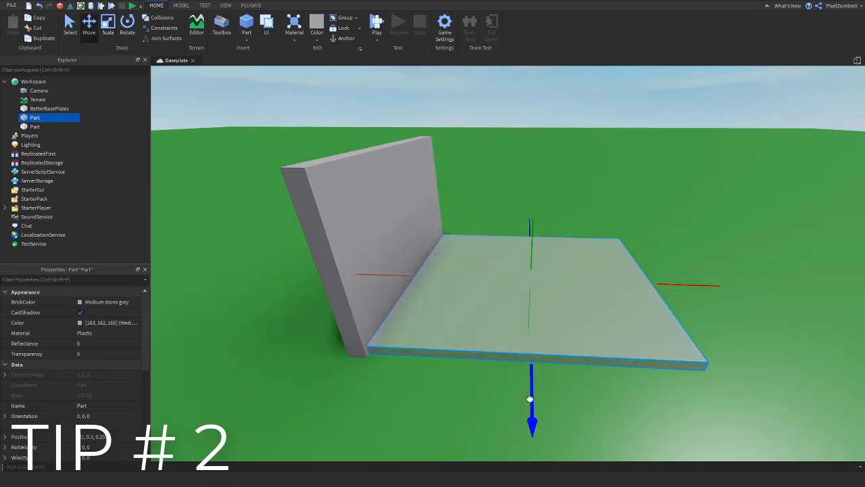
Step: Scale the floor slab along its red axis into a narrow strip beside the wall
key("ctrl+3")
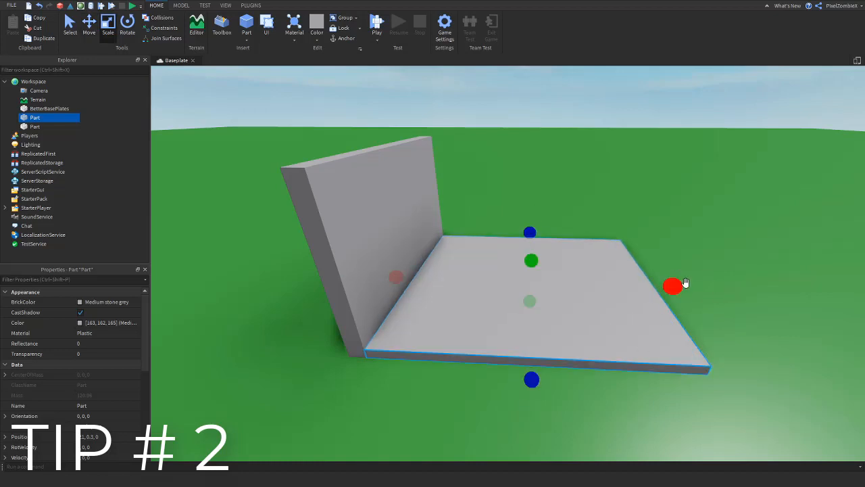
left_click_drag(674, 284, 504, 279)
left_click(635, 236)
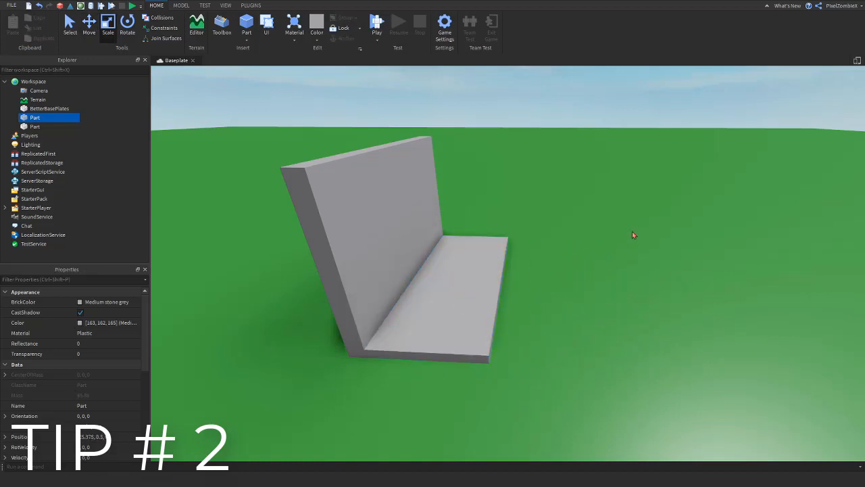
right_click_drag(636, 236, 430, 161)
right_click_drag(415, 383, 469, 280)
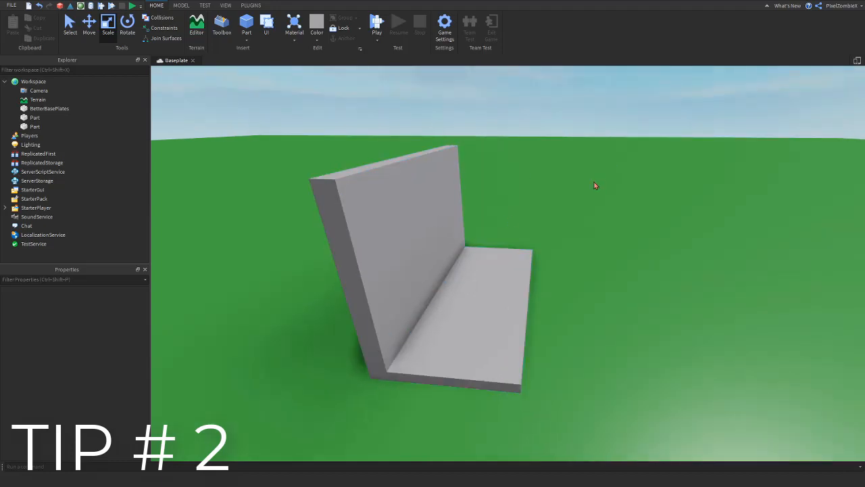
key("ctrl+a")
left_click(608, 206)
left_click(475, 292)
right_click_drag(476, 292, 456, 290)
left_click(324, 132)
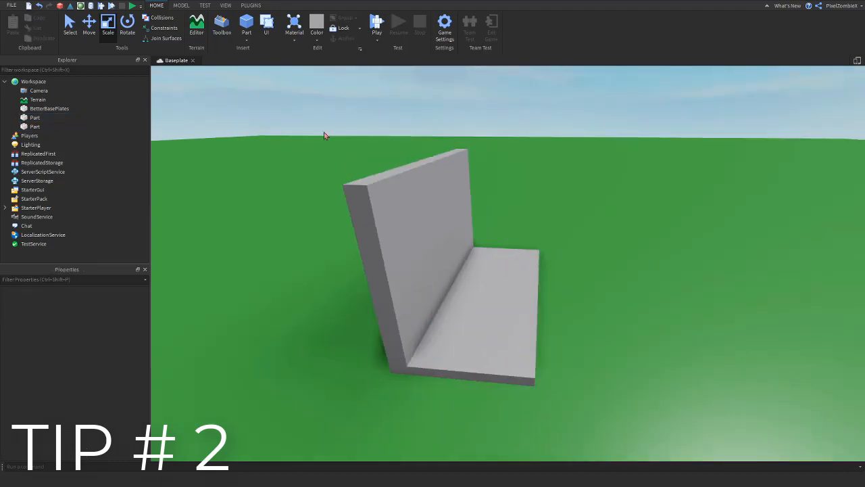
scroll(639, 156, "down", 3)
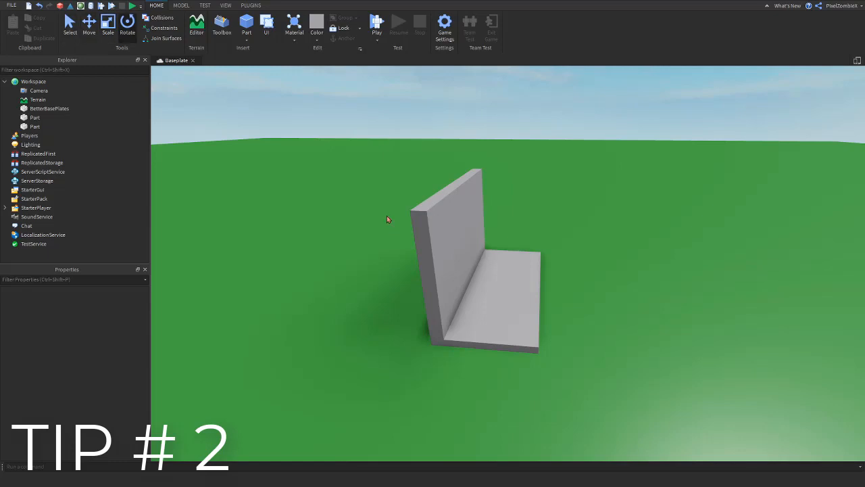
right_click_drag(455, 151, 455, 151)
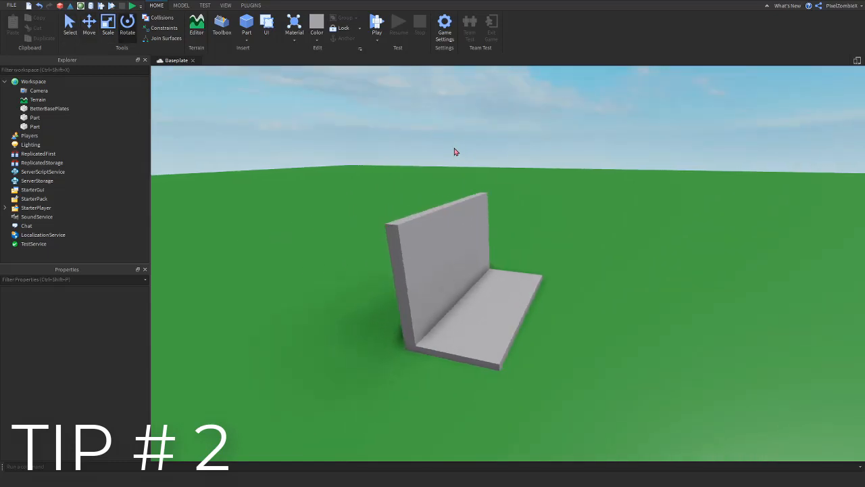
scroll(455, 151, "up", 2)
Step: Open the shortcut customization dialog and review the keyboard shortcuts assigned to tools such as Move, Rotate and Transform
left_click(12, 6)
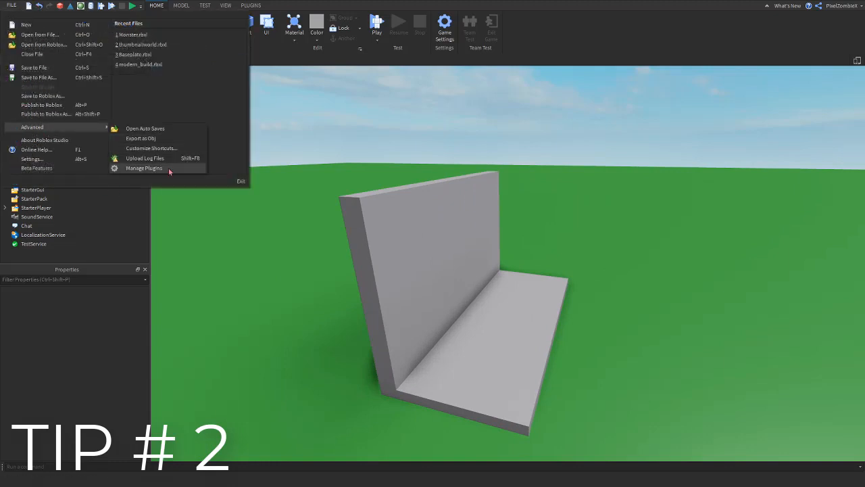
left_click(172, 148)
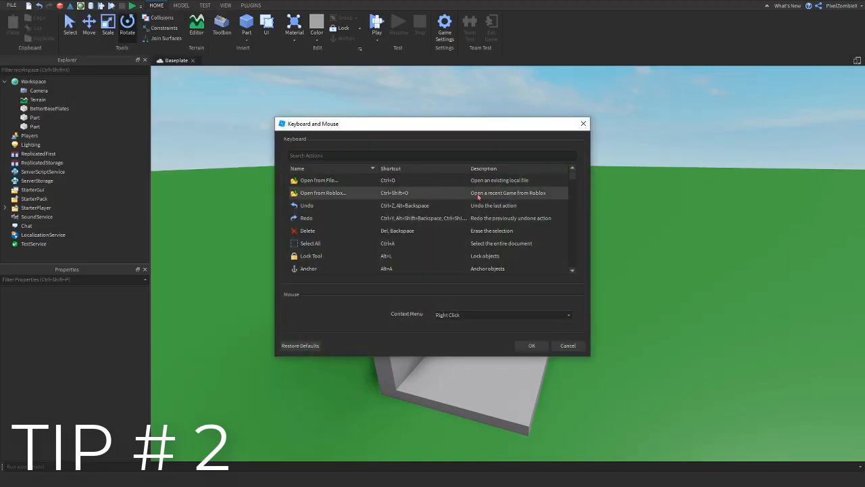
scroll(494, 199, "down", 3)
scroll(419, 230, "up", 3)
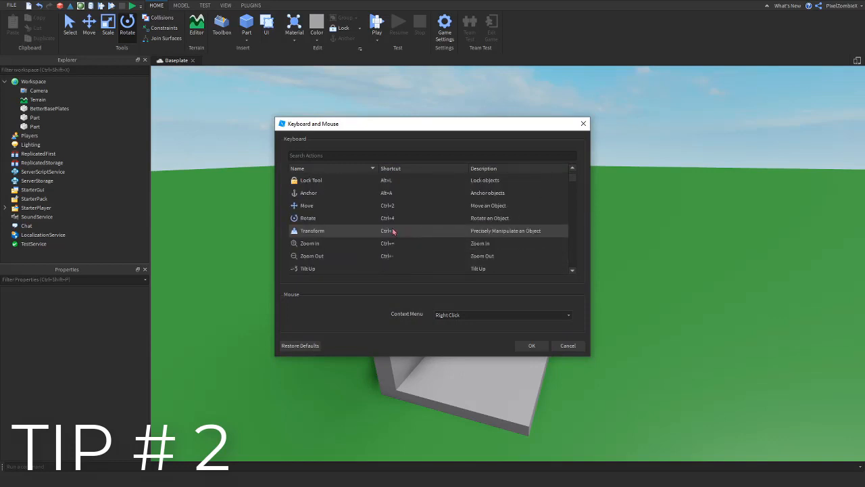
scroll(409, 244, "up", 2)
scroll(473, 257, "down", 5)
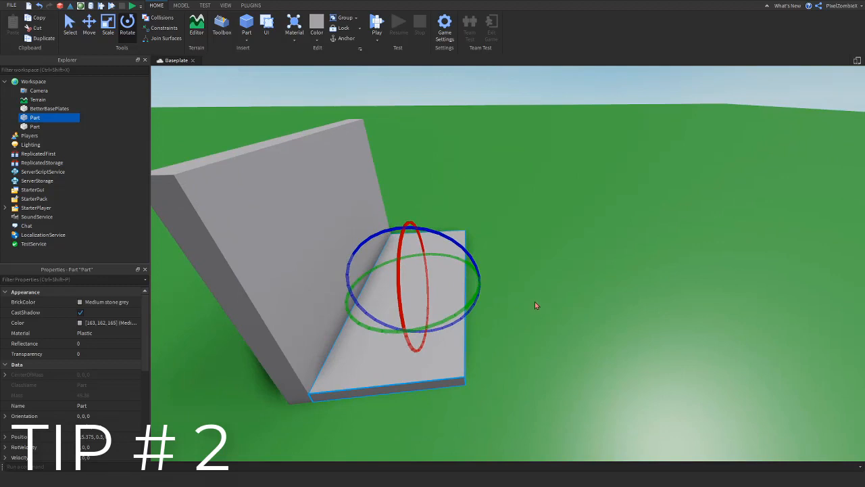
Step: Try moving a duplicate of the floor slab, delete the copy and reselect the original slab
key("ctrl+d")
key("ctrl+2")
left_click_drag(480, 284, 480, 312)
key("Delete")
left_click(410, 290)
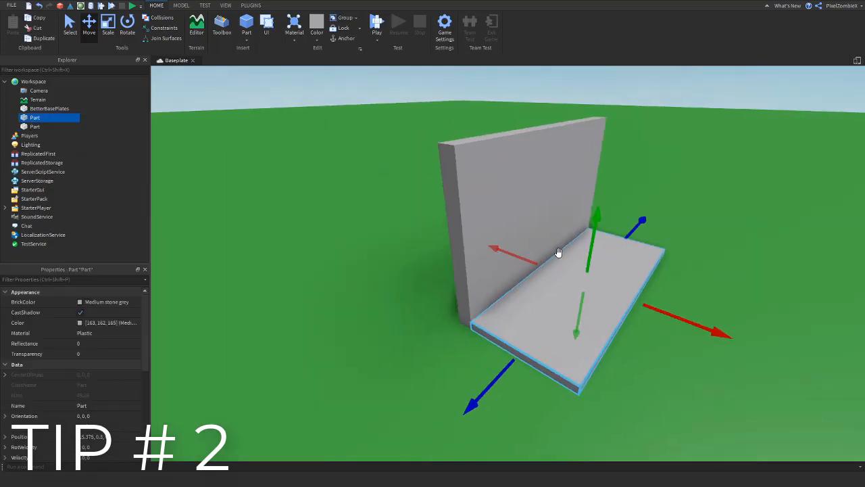
Step: Try turning the floor slab about its vertical axis in successive 90-degree steps beside the wall
right_click_drag(409, 290, 599, 257)
key("ctrl+r")
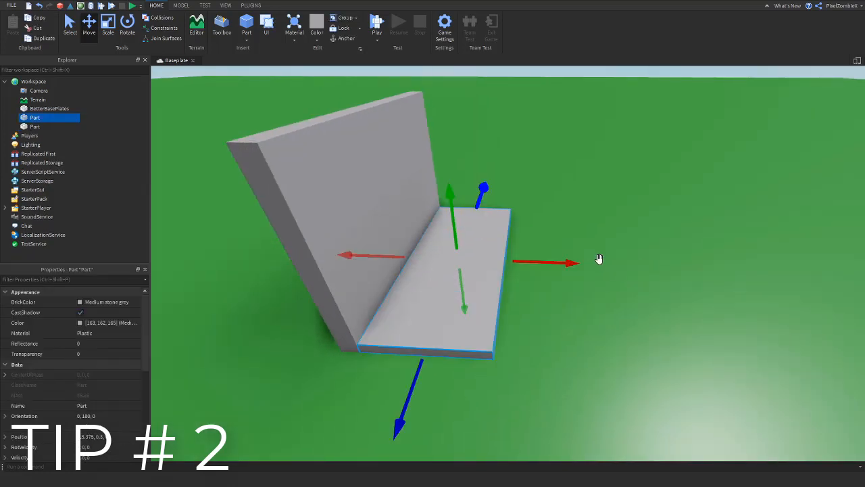
right_click_drag(534, 250, 665, 260)
key("ctrl+r")
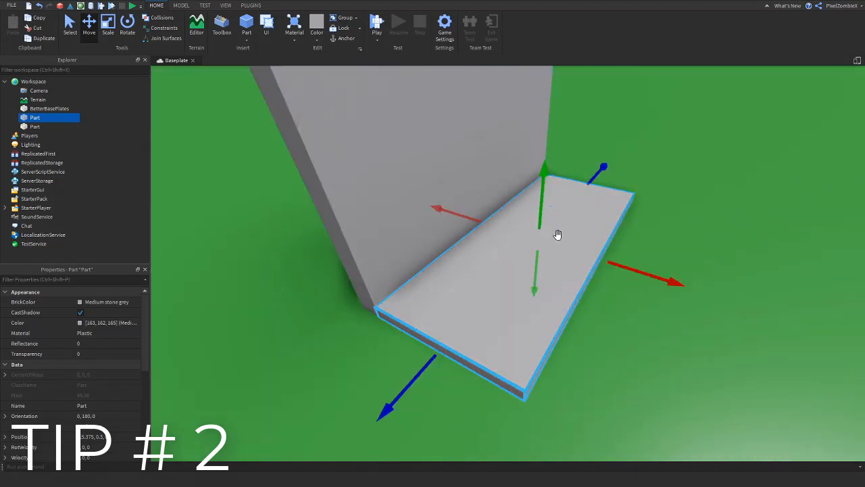
key("ctrl+r")
mouse_move(521, 228)
right_mouse_down()
mouse_move(453, 240)
mouse_move(572, 224)
mouse_move(518, 241)
right_mouse_up()
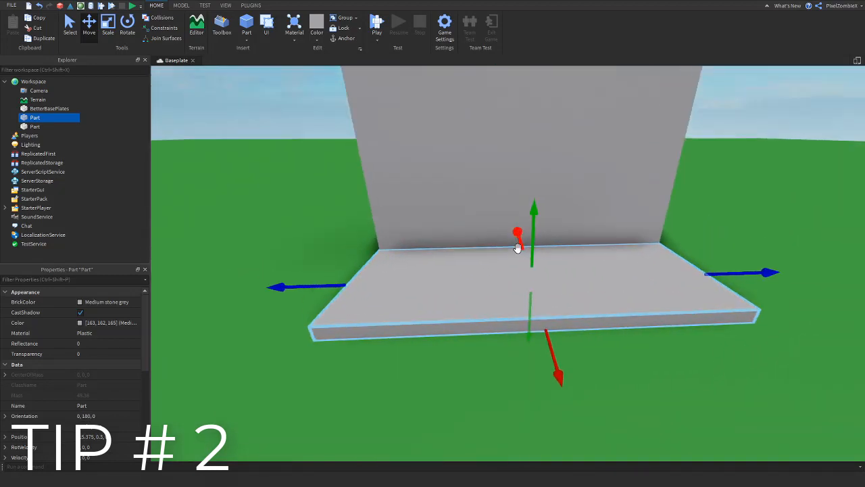
scroll(475, 249, "up", 5)
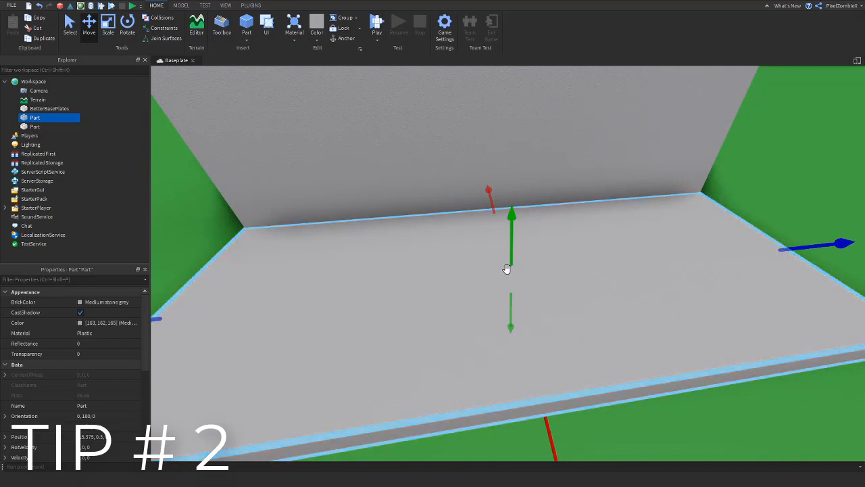
scroll(513, 265, "down", 5)
key("ctrl+r")
key("ctrl+r")
right_click_drag(514, 265, 508, 266)
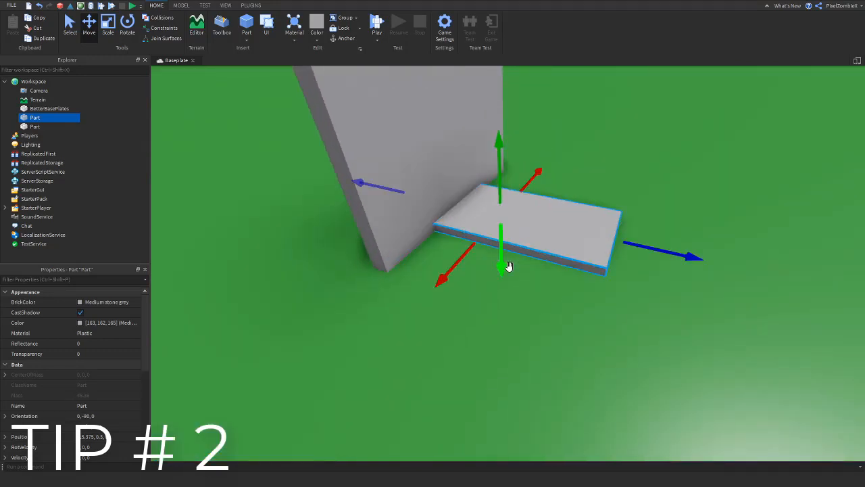
Step: Try tilting the floor slab upright in 90-degree steps and bring it back to lying flat
scroll(508, 266, "up", 2)
key("ctrl+t")
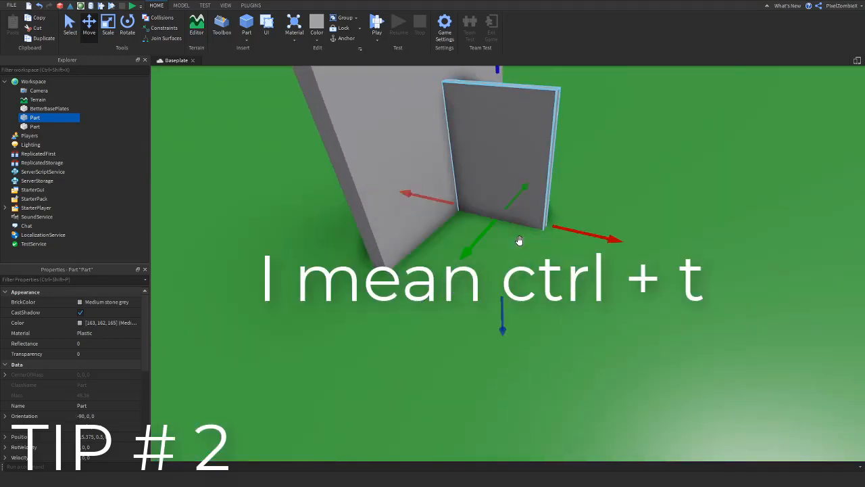
key("ctrl+t")
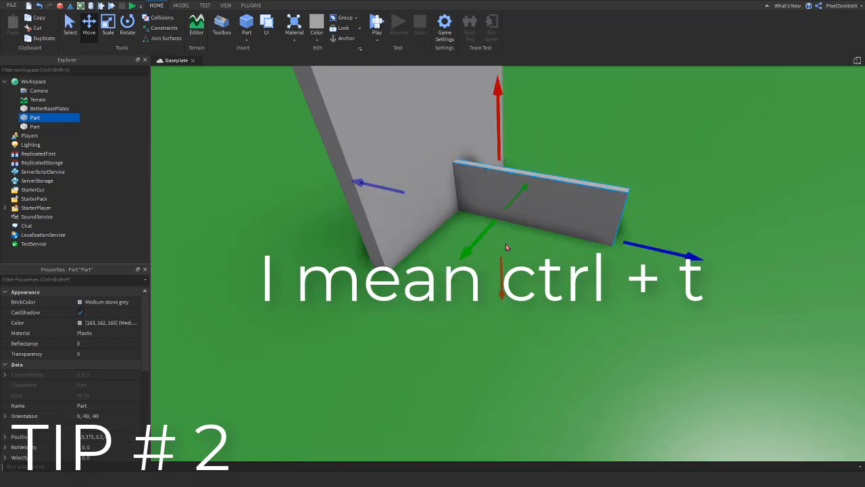
key("ctrl+t")
right_click_drag(512, 245, 440, 198)
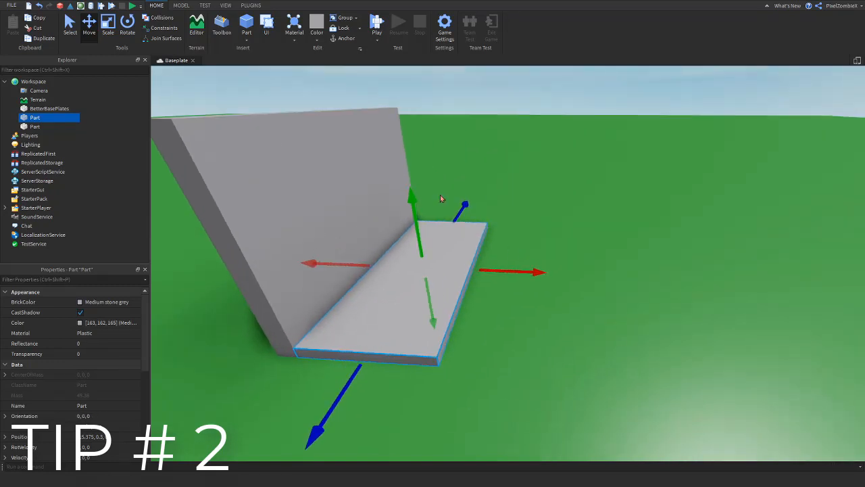
Step: Select the upright wall and the floor slab together with the Move tool active and group them into a model
left_click(127, 26)
left_click(89, 26)
right_click_drag(615, 295, 692, 164)
left_click(628, 209)
left_click_drag(691, 164, 467, 298)
key("ctrl+g")
left_click(617, 309)
right_click_drag(618, 310, 605, 301)
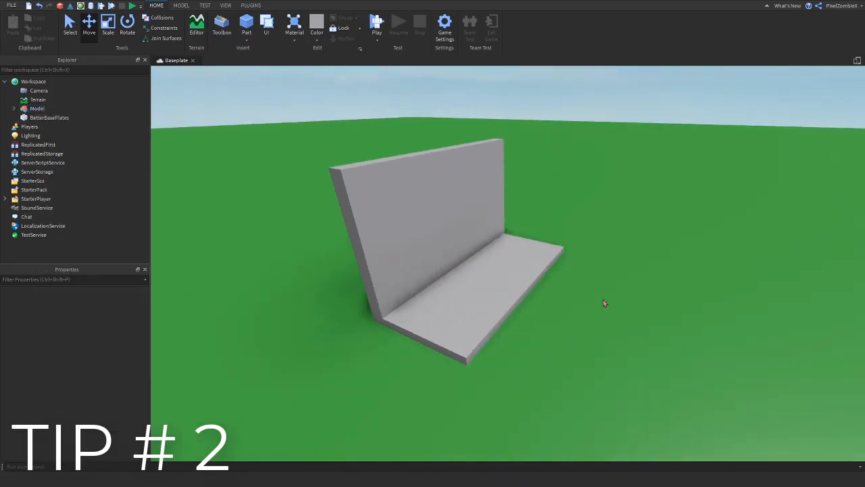
Step: Select only the upright wall inside the grouped model and focus the view on it
left_click(450, 230)
left_click(455, 135)
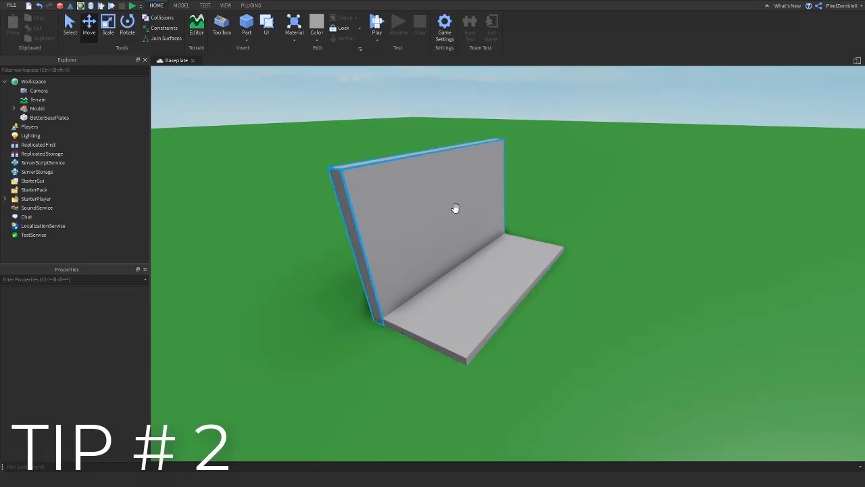
left_click(356, 232)
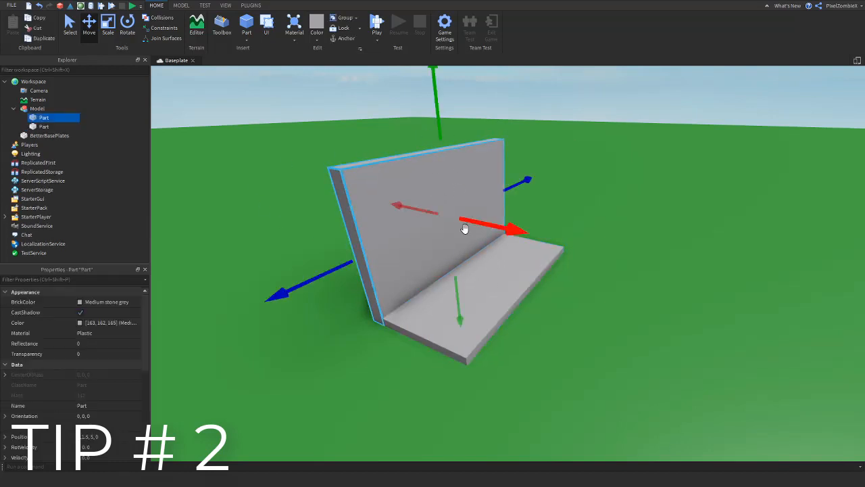
mouse_move(480, 223)
left_mouse_down()
mouse_move(447, 228)
mouse_move(479, 236)
left_mouse_up()
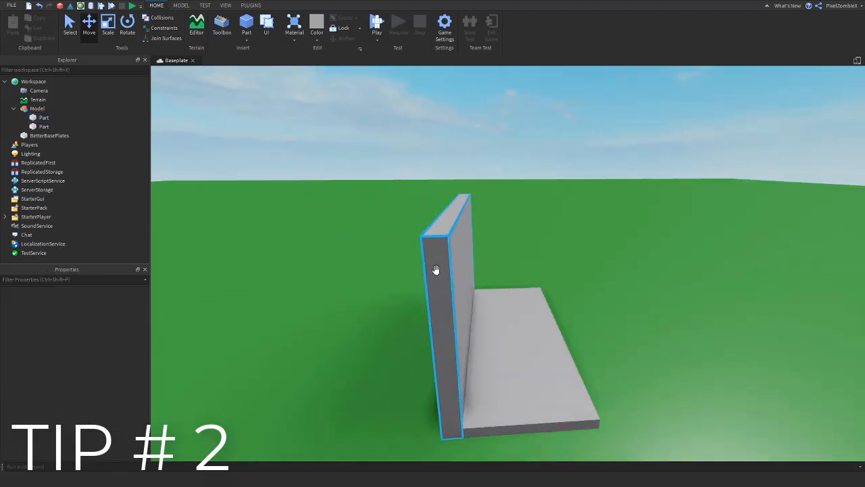
left_click(465, 292)
left_click(596, 210)
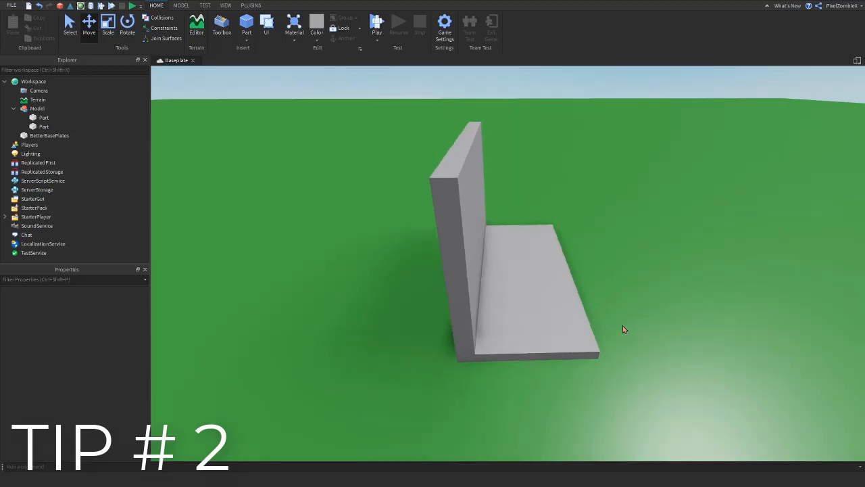
left_click(481, 226)
key("f")
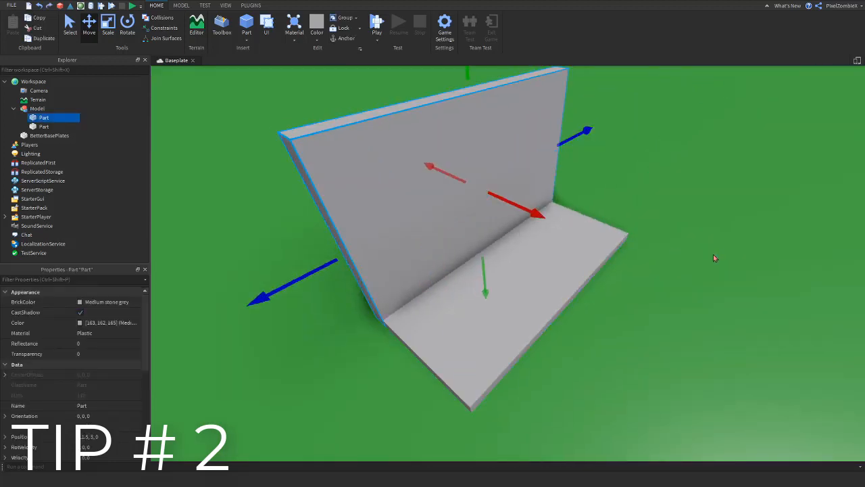
Step: Ungroup the model into its separate wall and slab parts and clear the selection
left_click(39, 109)
key("ctrl+u")
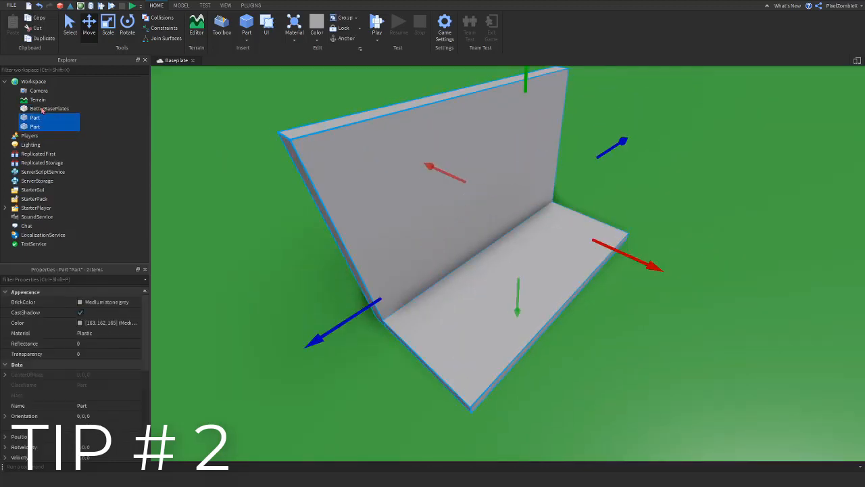
left_click(209, 129)
Step: Select the upright wall on its own and activate the Scale tool for it
left_click(379, 200)
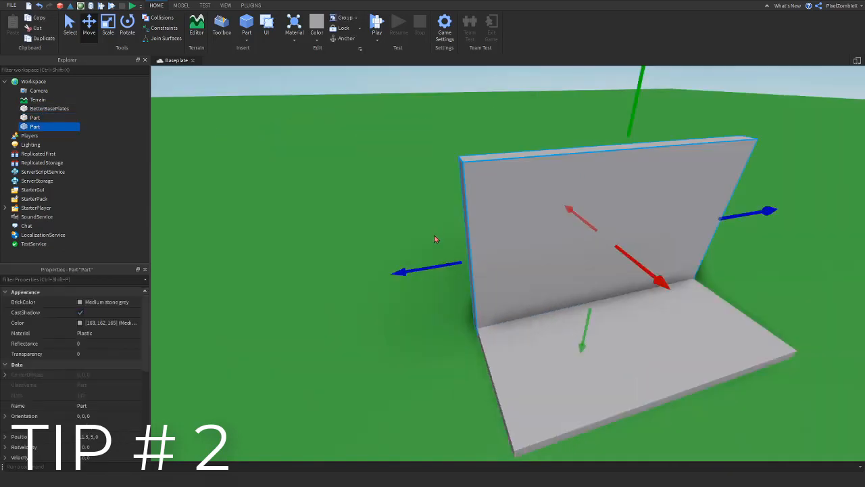
key("ctrl+3")
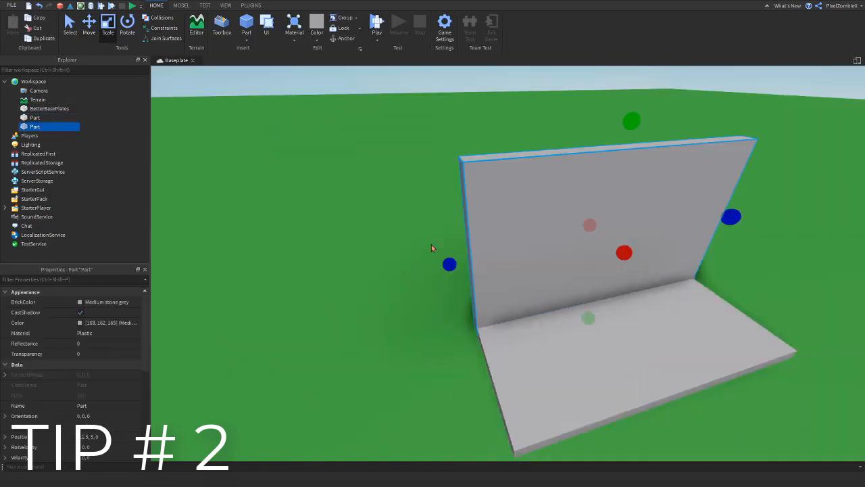
left_click_drag(456, 278, 464, 312)
key("d")
right_click_drag(479, 352, 471, 352)
Step: Try grouping the wall and floor slab into one model and ungroup them again
left_click(672, 339)
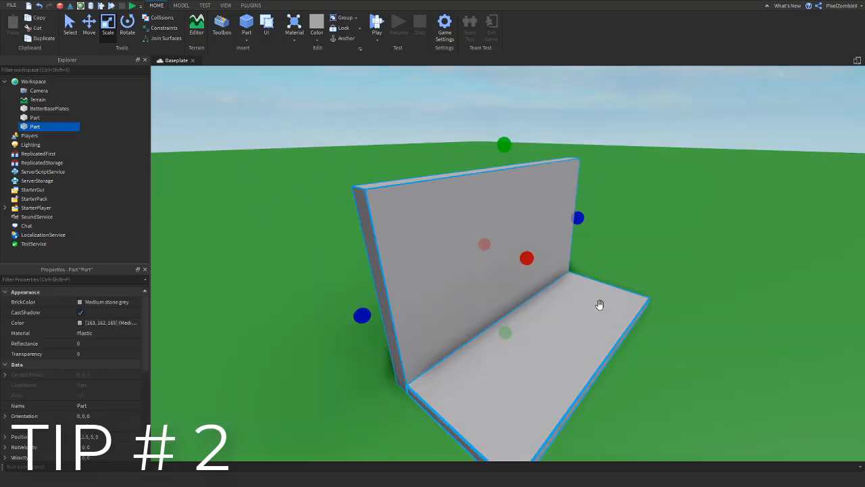
left_click(599, 303, "ctrl")
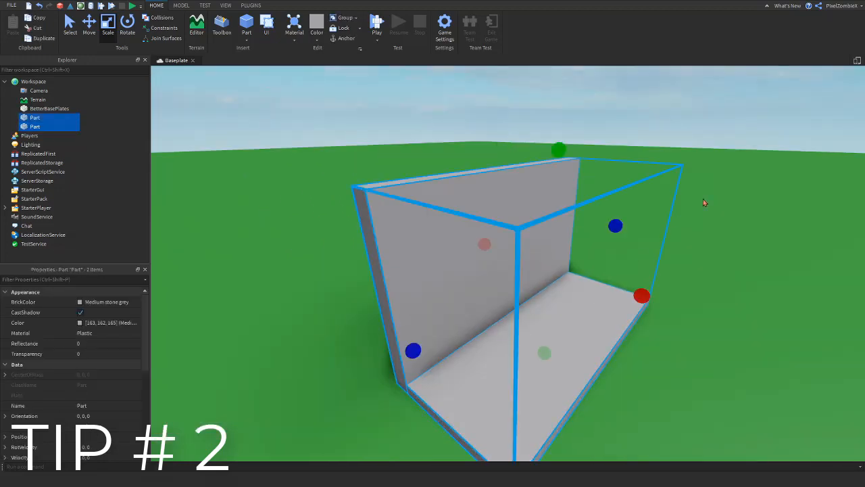
key("a")
right_click_drag(714, 192, 715, 194)
key("s")
key("d")
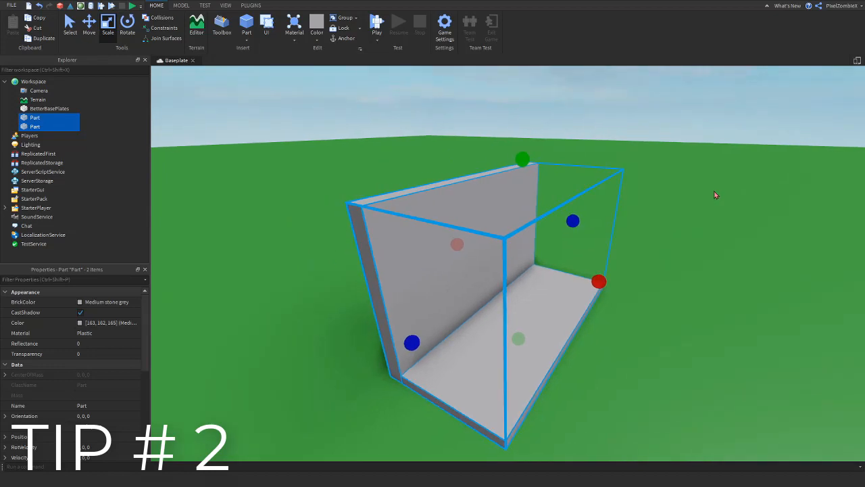
key("ctrl+g")
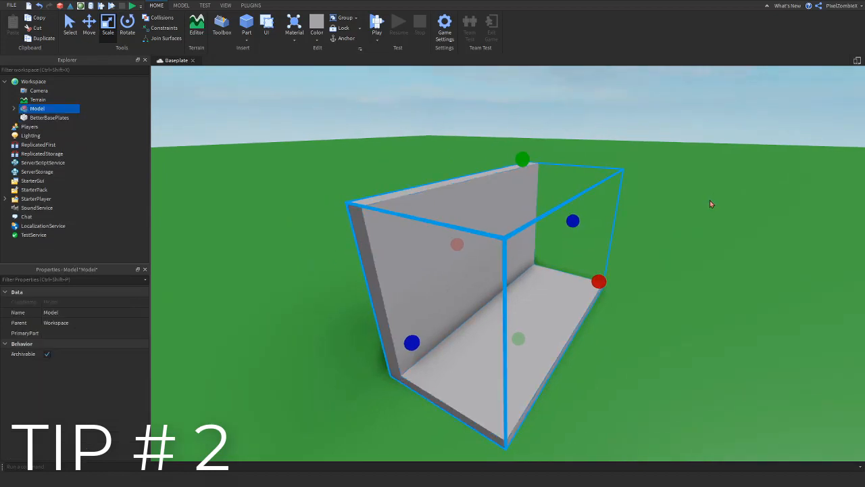
key("ctrl+u")
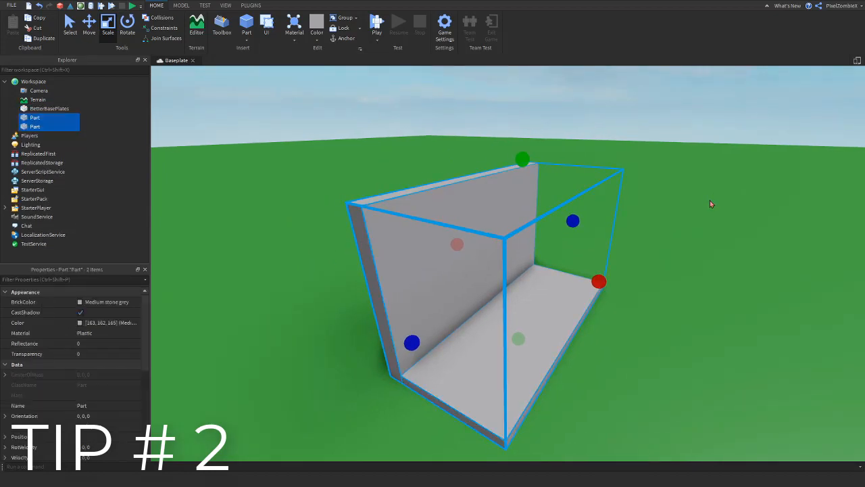
Step: From far across the baseplate, select the distant upright wall and focus the view on it
key("s")
right_click_drag(711, 252, 710, 253)
scroll(711, 251, "up", 5)
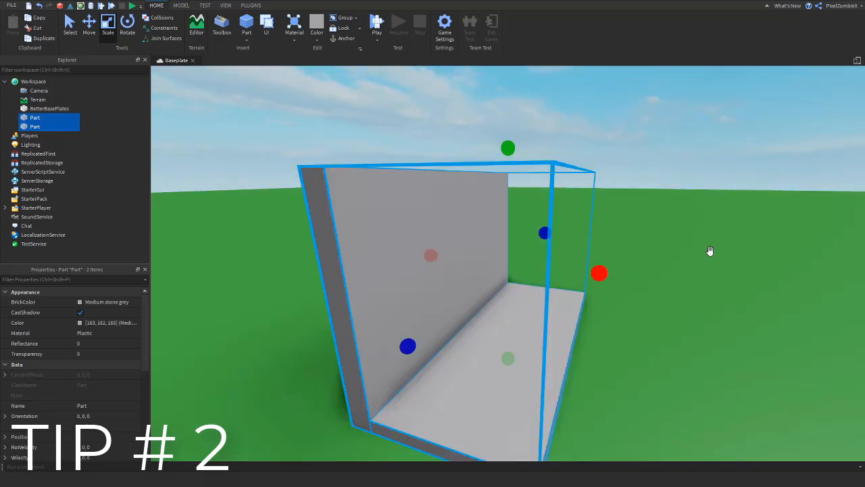
scroll(394, 269, "down", 2)
key("s")
left_click(423, 352)
key("a")
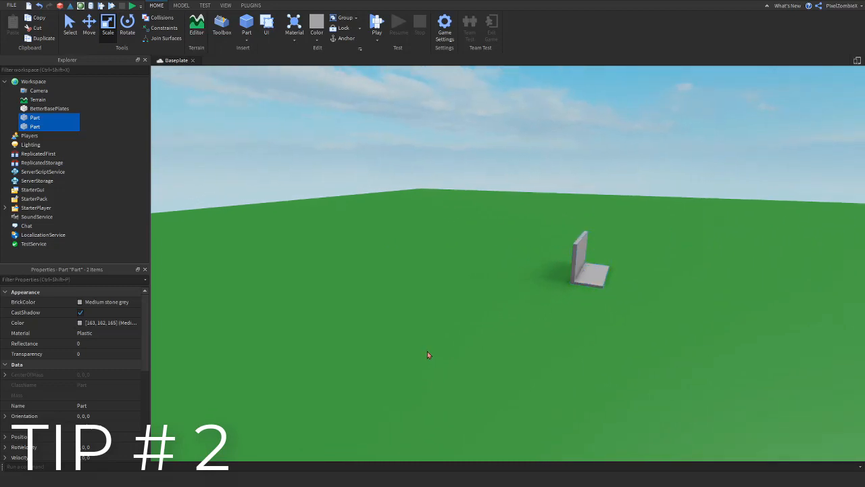
right_click_drag(428, 353, 455, 352)
key("s")
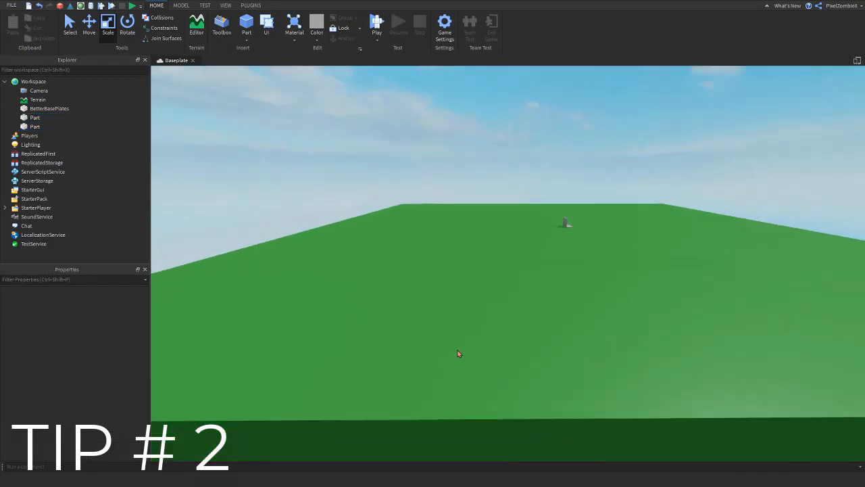
key("a")
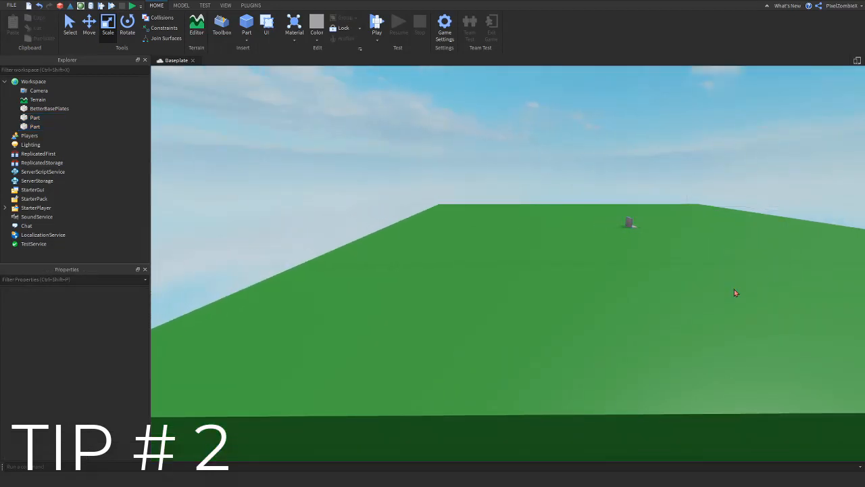
left_click(630, 224)
key("f")
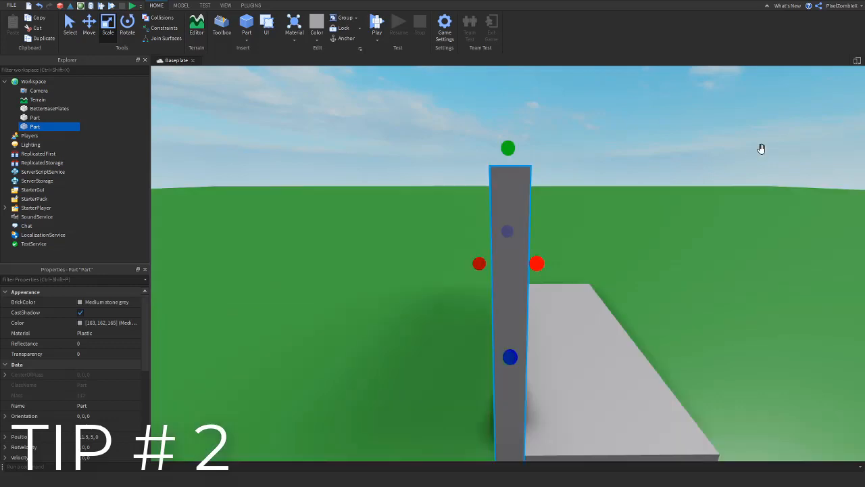
right_click_drag(762, 148, 718, 155)
left_click(756, 156)
Step: Examine the wall and floor slab from several angles and distances
scroll(401, 181, "down", 3)
right_click_drag(636, 224, 656, 213)
scroll(656, 213, "up", 4)
scroll(417, 252, "down", 3)
right_click_drag(417, 251, 653, 236)
scroll(474, 317, "down", 3)
scroll(504, 250, "up", 3)
scroll(649, 230, "down", 4)
scroll(651, 233, "up", 3)
scroll(649, 232, "down", 4)
scroll(771, 332, "up", 3)
right_click_drag(772, 333, 755, 330)
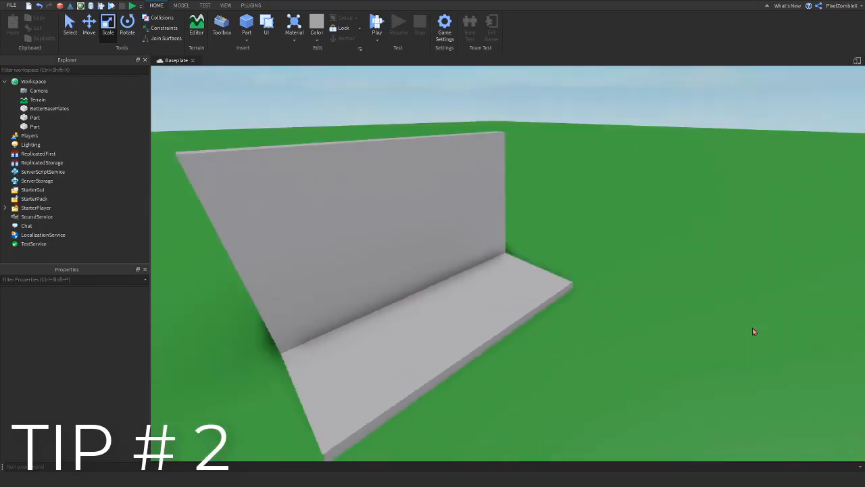
scroll(685, 178, "down", 3)
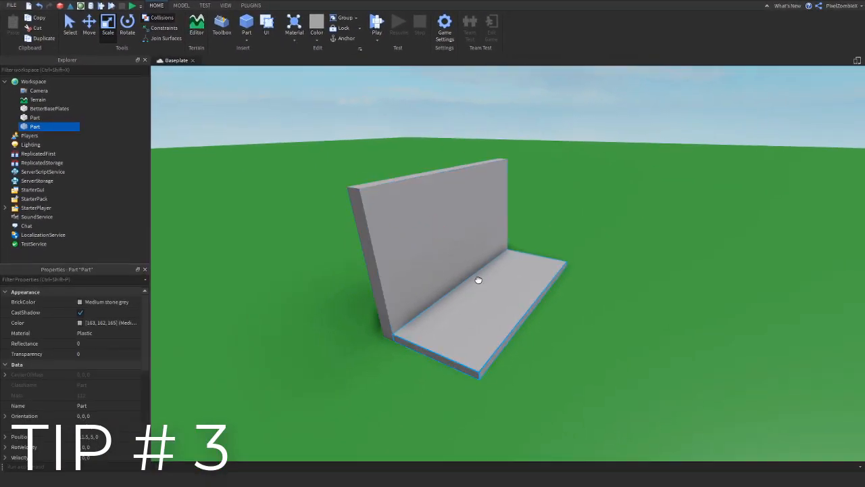
Step: Turn off collision checking and move the floor slab along its red axis so it passes through the wall's base
right_click_drag(479, 280, 492, 234)
right_click_drag(421, 246, 462, 255)
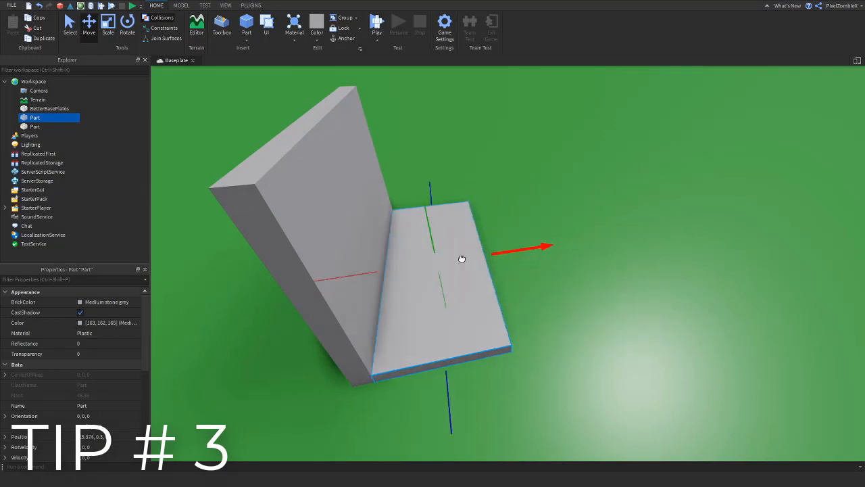
right_click_drag(404, 281, 366, 148)
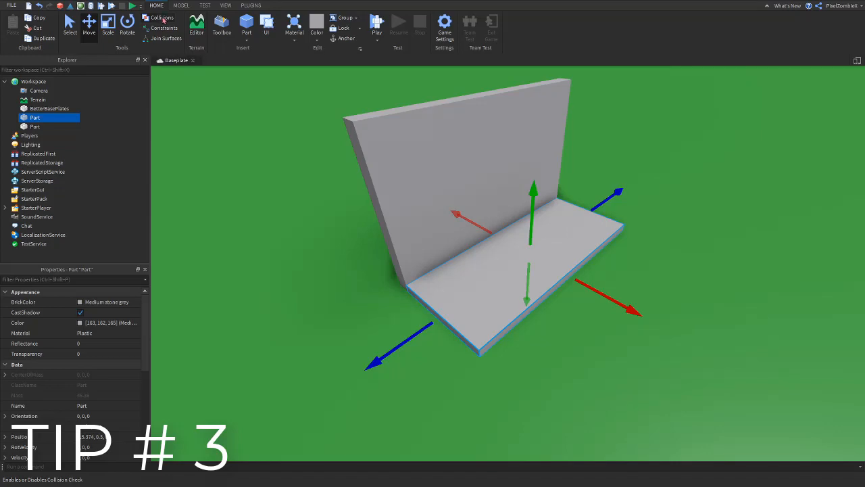
left_click(606, 305)
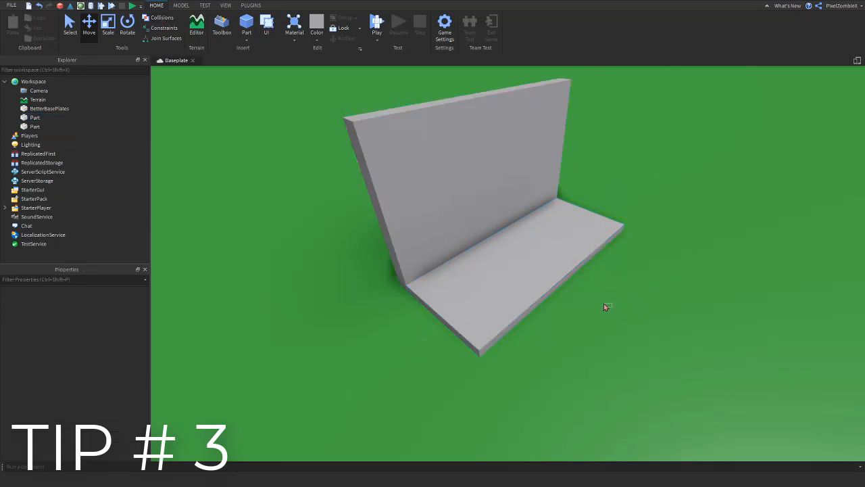
left_click(524, 302)
left_click_drag(602, 295, 566, 234)
right_click_drag(566, 234, 566, 234)
left_click_drag(595, 236, 616, 235)
left_click(666, 290)
right_click_drag(667, 290, 606, 278)
Step: Scale the floor slab equally in both directions along its red axis into a wide floor on both sides of the wall
left_click(439, 270)
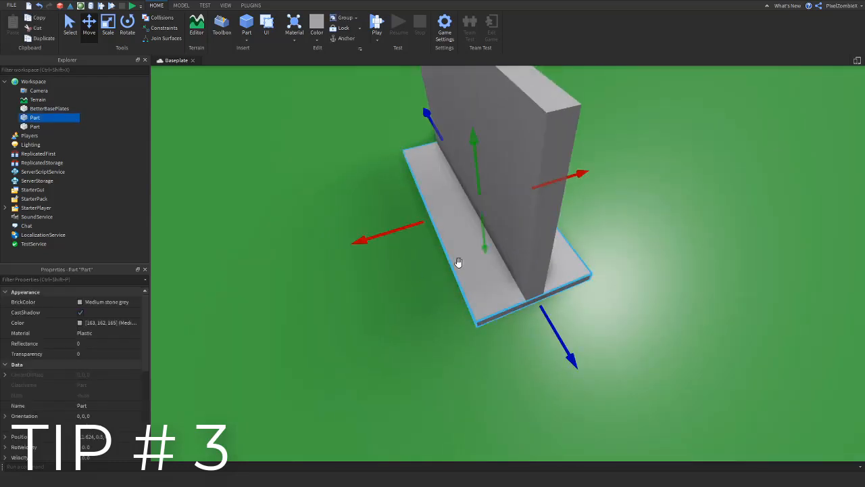
key("ctrl+3")
left_click_drag(410, 226, 209, 286, "ctrl")
right_click_drag(533, 244, 533, 244)
left_click(741, 233)
key("a")
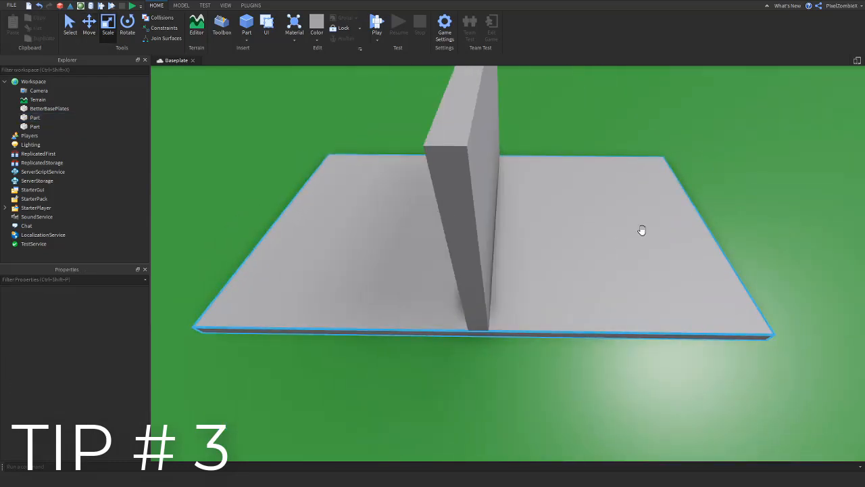
left_click(641, 230)
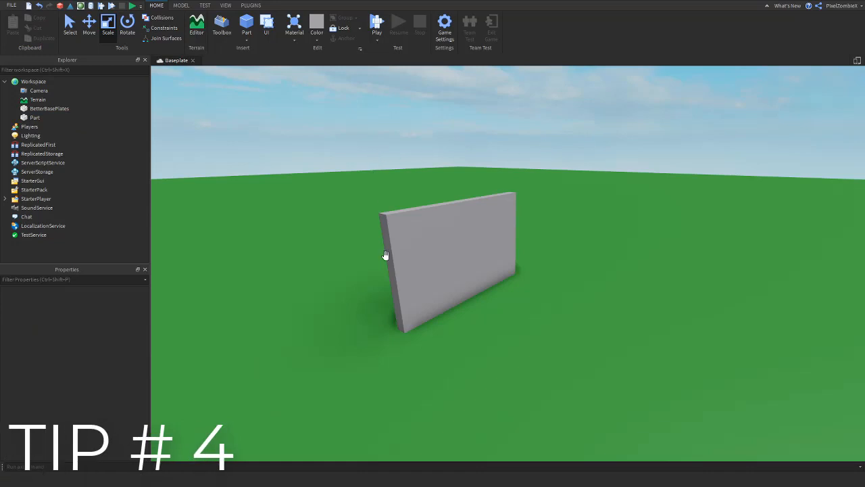
Step: Bring up the plugin tools, focus on the upright wall and duplicate it as a second wall at an angle to it
left_click(251, 6)
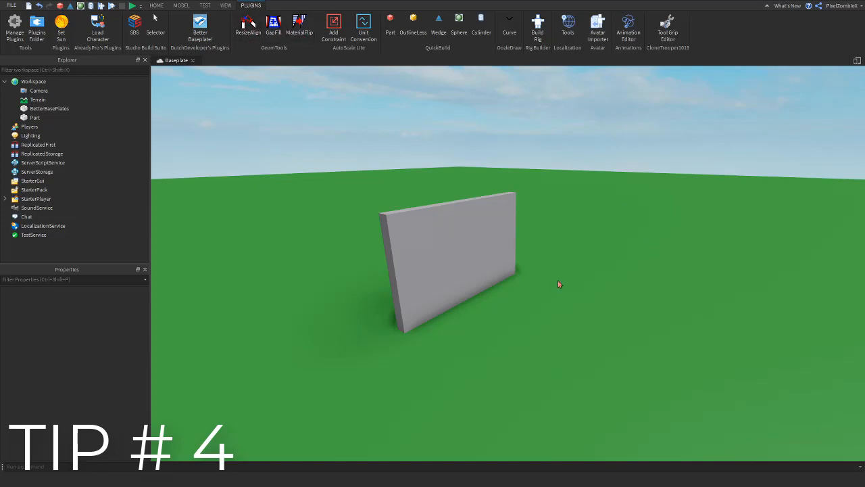
left_click(460, 271)
key("f")
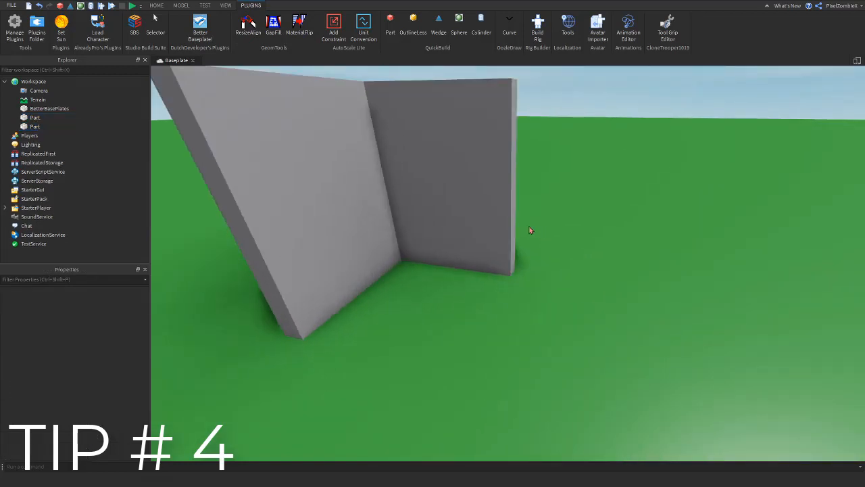
Step: Pull the second wall away from the first and rotate it about the vertical axis to an orientation of 0,130,0
left_click_drag(499, 260, 582, 327)
key("s")
key("a")
key("w")
right_click_drag(583, 327, 642, 234)
key("s")
key("ctrl+4")
left_click_drag(662, 251, 616, 232)
Step: Move the rotated wall so both walls form a V with a narrow gap between their near ends
key("ctrl+2")
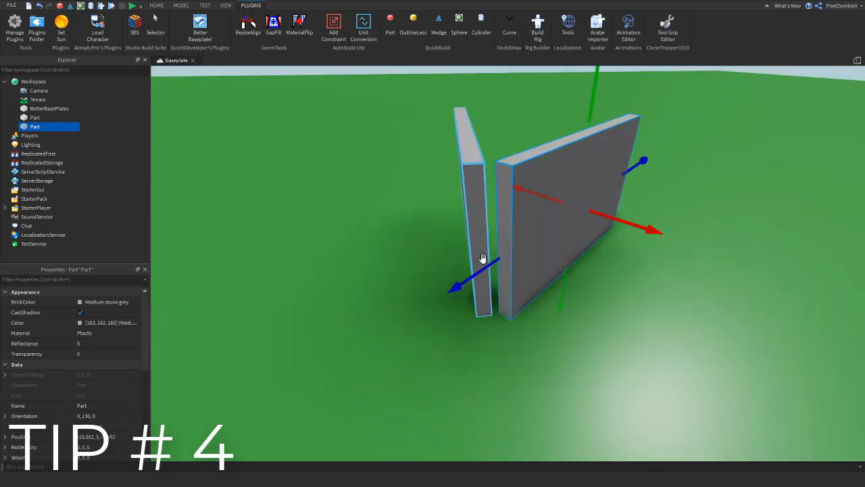
left_click_drag(484, 257, 479, 259)
left_click(570, 353)
key("w")
right_click_drag(570, 354, 284, 67)
key("s")
key("w")
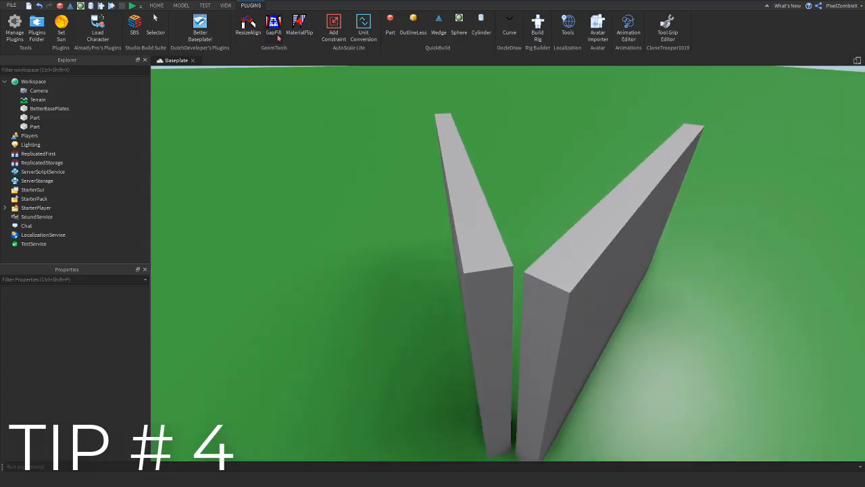
Step: Try GapFill with BestGuess thickness between the near end edges of the two walls, and undo the fill
left_click(276, 34)
left_click(469, 285)
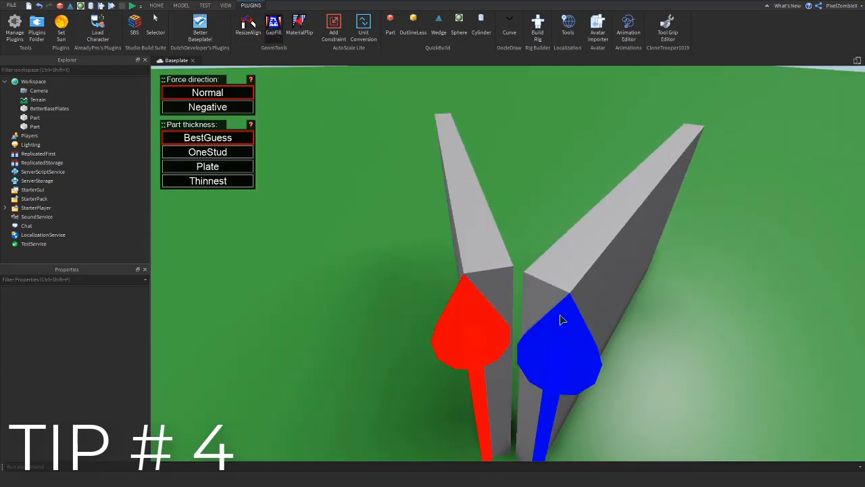
left_click(561, 319)
right_click_drag(560, 319, 583, 131)
scroll(516, 232, "up", 3)
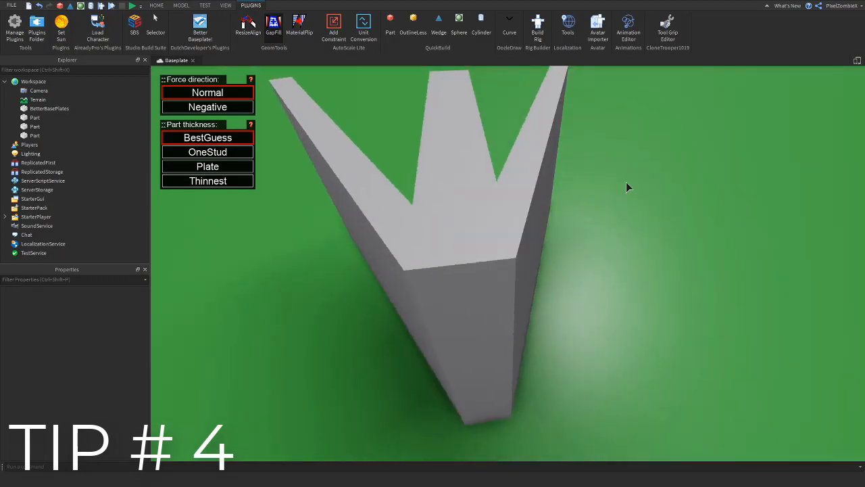
scroll(626, 182, "down", 3)
key("ctrl+z")
Step: Try ResizeAlign with the OuterTouch method on the near end faces of both walls, and undo it
left_click(261, 33)
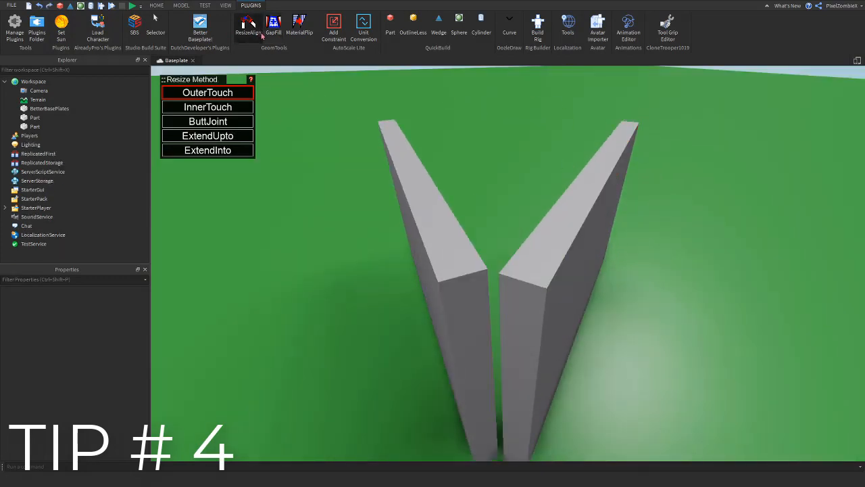
left_click(474, 309)
left_click(524, 308)
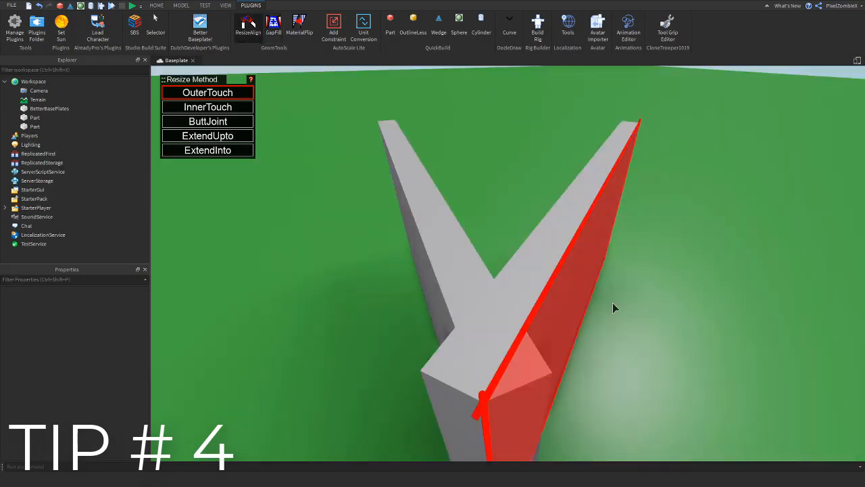
scroll(750, 295, "up", 3)
right_click_drag(749, 299, 751, 297)
key("ctrl+z")
Step: Join the near end faces of the two walls using ResizeAlign's InnerTouch method
left_click(234, 109)
left_click(458, 234)
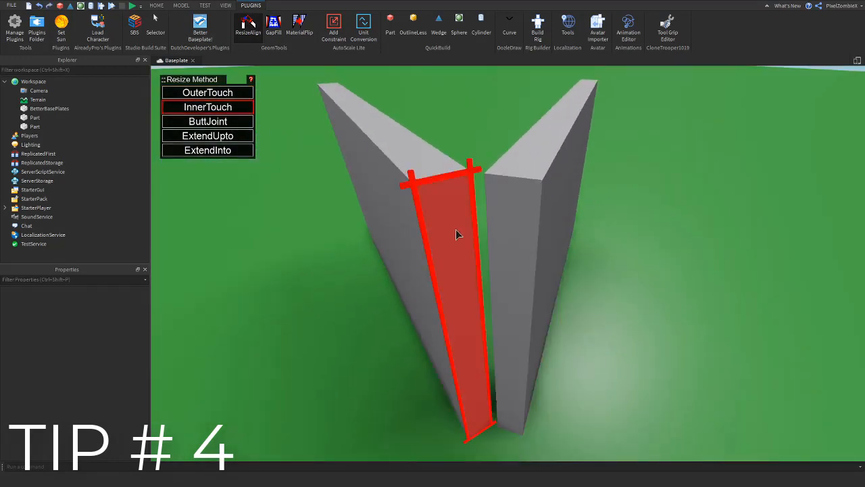
left_click(510, 277)
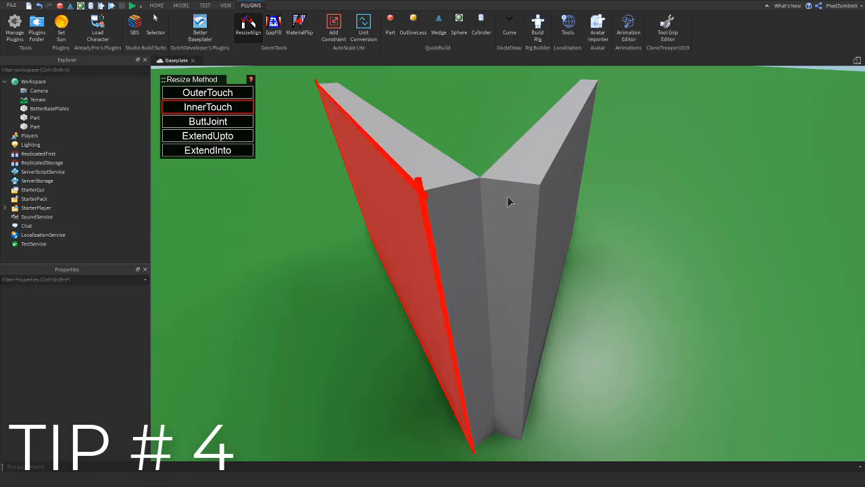
Step: Fill the open notch between the two wall ends using GapFill with Normal force direction and OneStud thickness
left_click(274, 26)
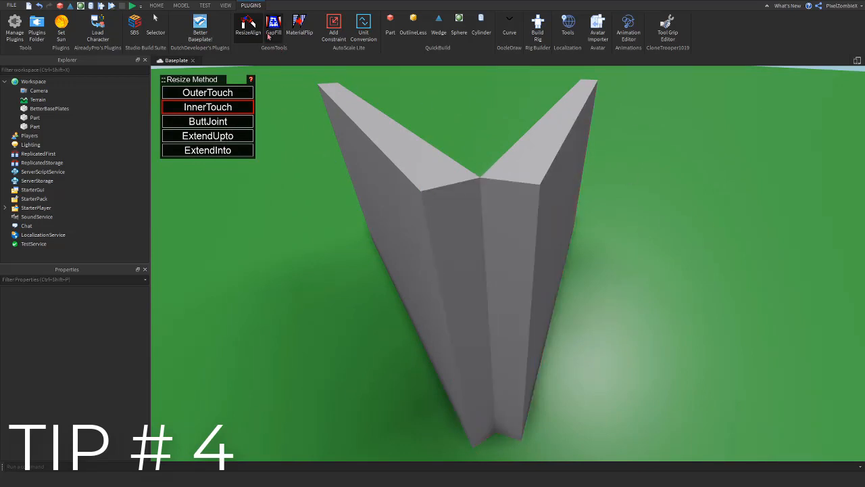
left_click(437, 244)
left_click(558, 145)
scroll(725, 218, "up", 5)
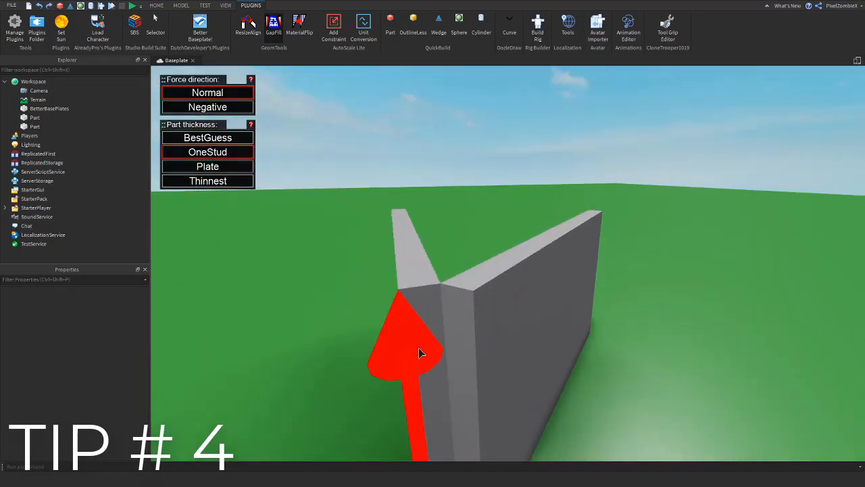
left_click(482, 340)
left_click(480, 334)
right_click_drag(661, 250, 649, 233)
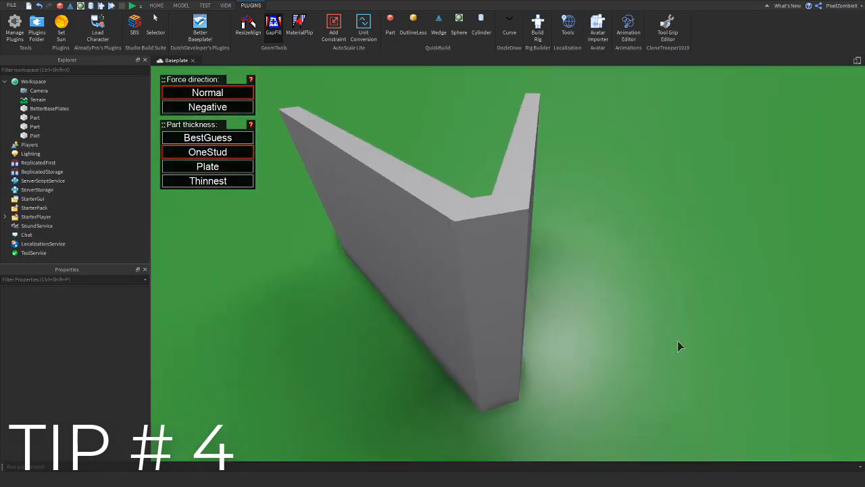
right_click_drag(679, 343, 649, 212)
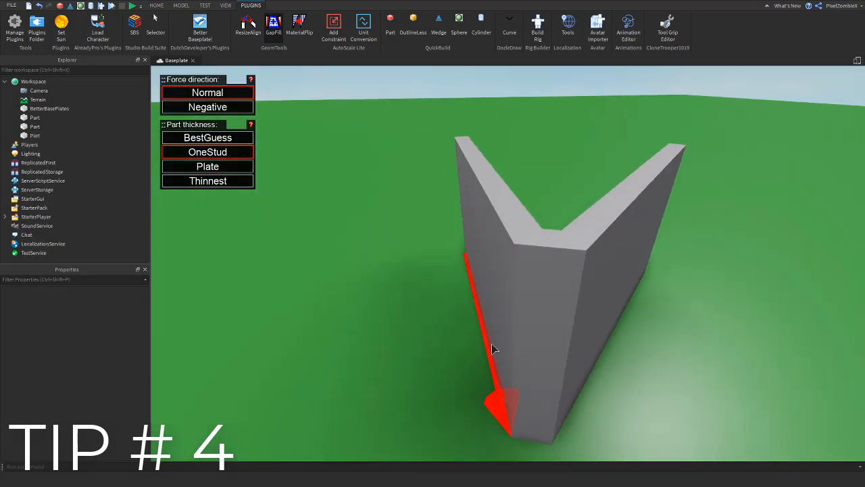
Step: Exit GapFill and use QuickBuild to insert a part, an outlineless part, a wedge, a sphere and a cylinder
left_click(273, 27)
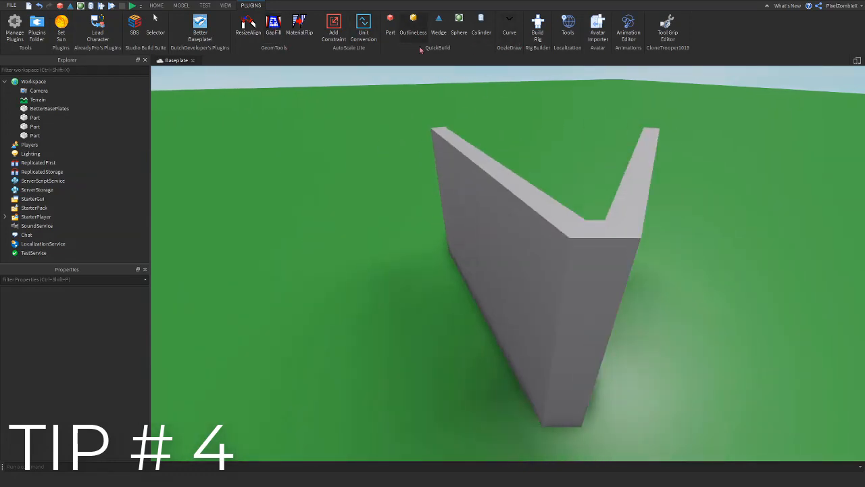
right_click_drag(469, 128, 392, 30)
left_click(390, 27)
left_click(438, 27)
left_click(459, 27)
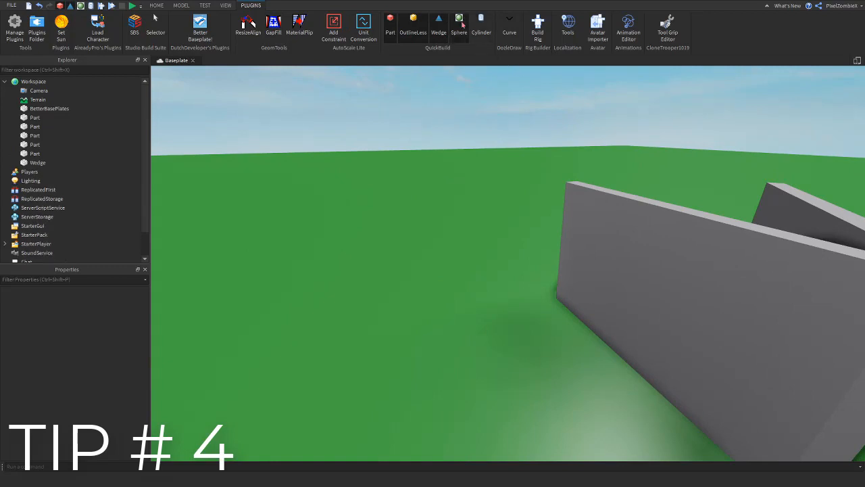
left_click(481, 27)
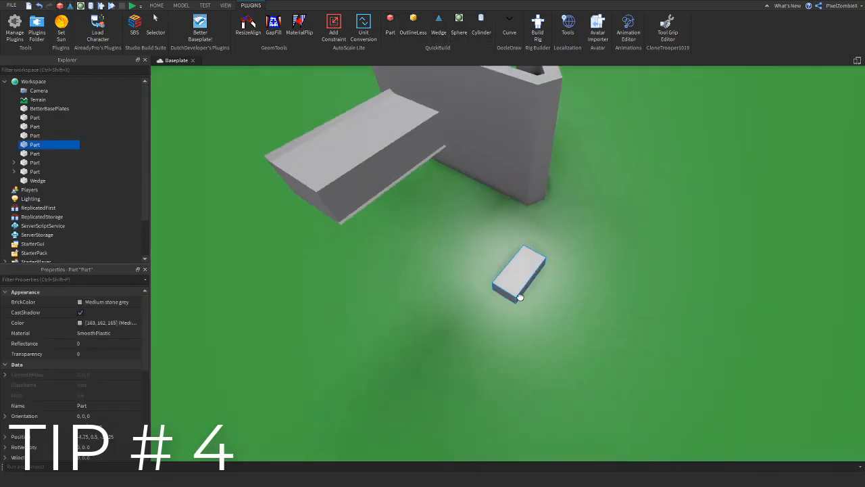
Step: Spread the newly inserted primitives out on the baseplate beside the V-shaped walls
left_click(388, 194)
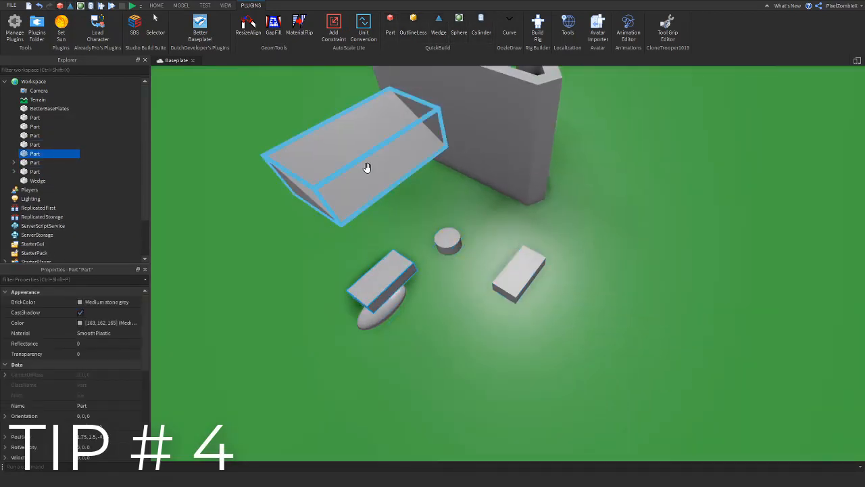
left_click(507, 365)
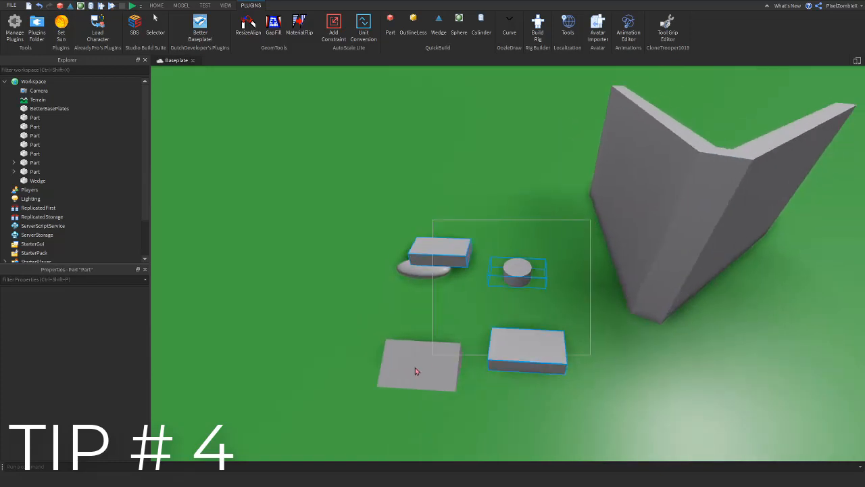
right_click_drag(180, 88, 340, 116)
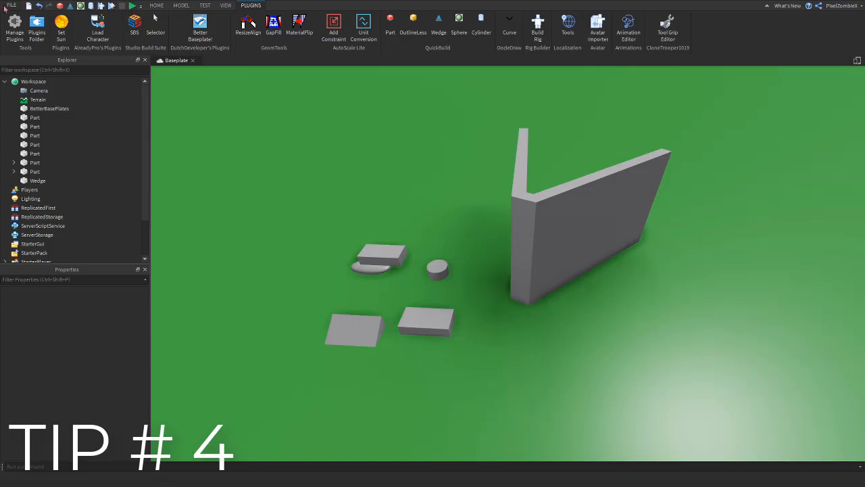
Step: Open the advanced customization of the Quick Access Bar and enlarge its window to show more actions
left_click(141, 6)
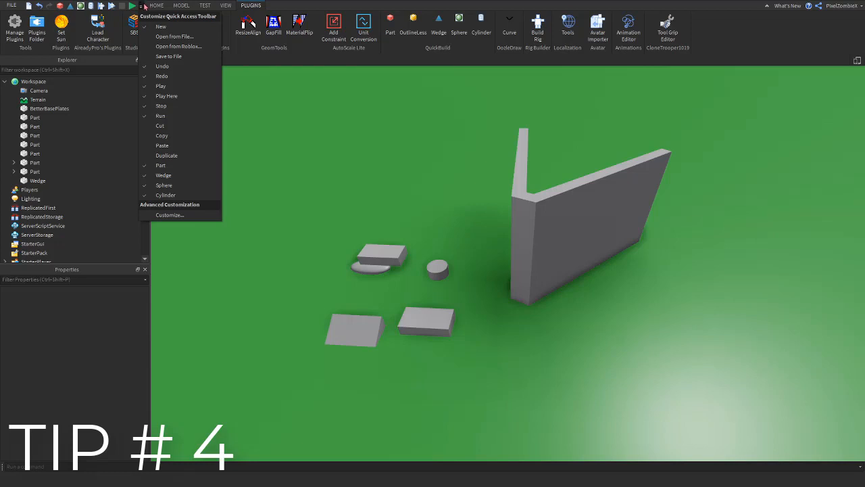
left_click(172, 215)
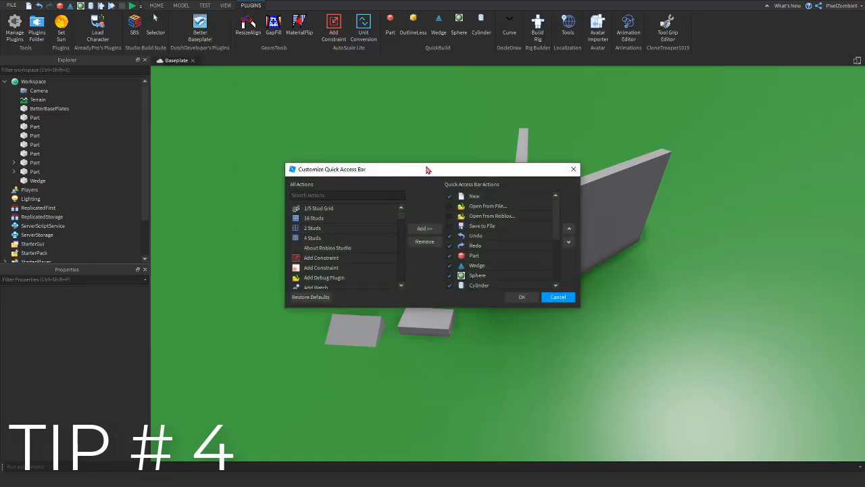
left_click_drag(583, 308, 697, 308)
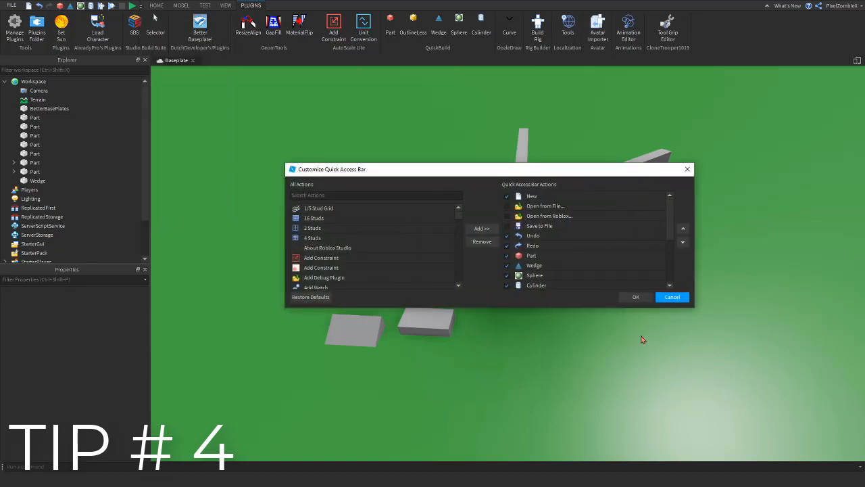
left_click_drag(521, 315, 521, 435)
left_click_drag(427, 170, 350, 138)
Step: Search the available actions for "part", select the Part action and accept the Quick Access Bar settings
left_click(234, 159)
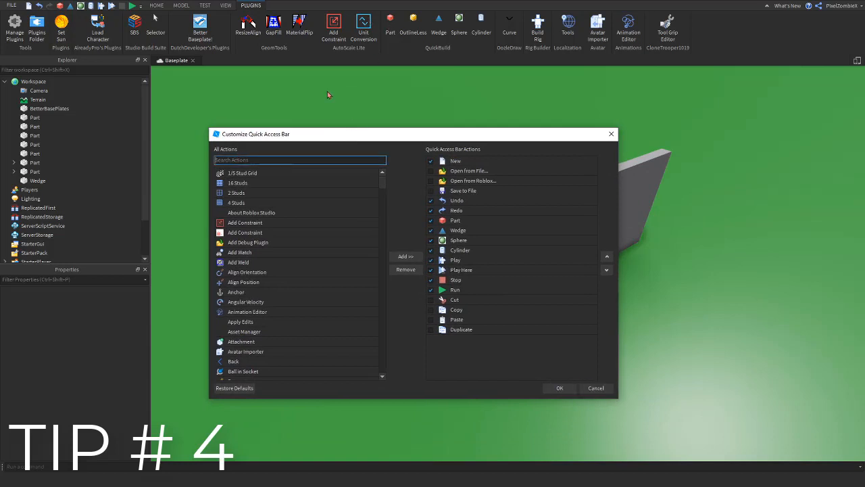
type("part")
left_click(247, 176)
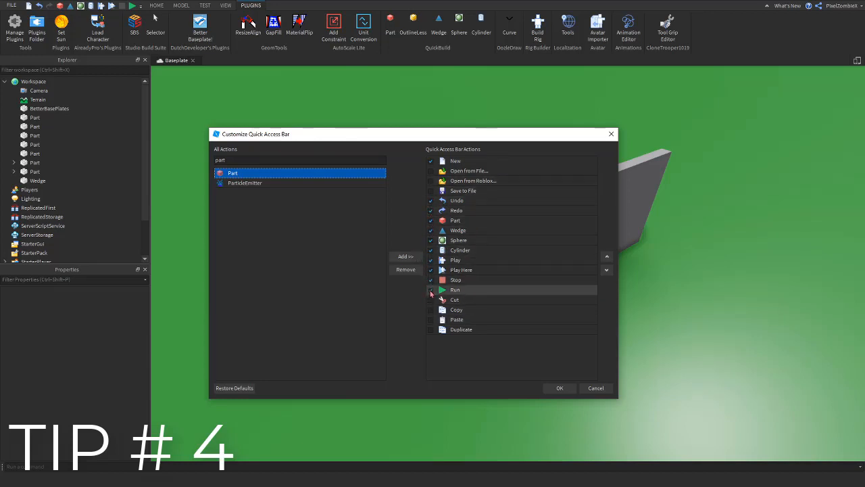
left_click(556, 388)
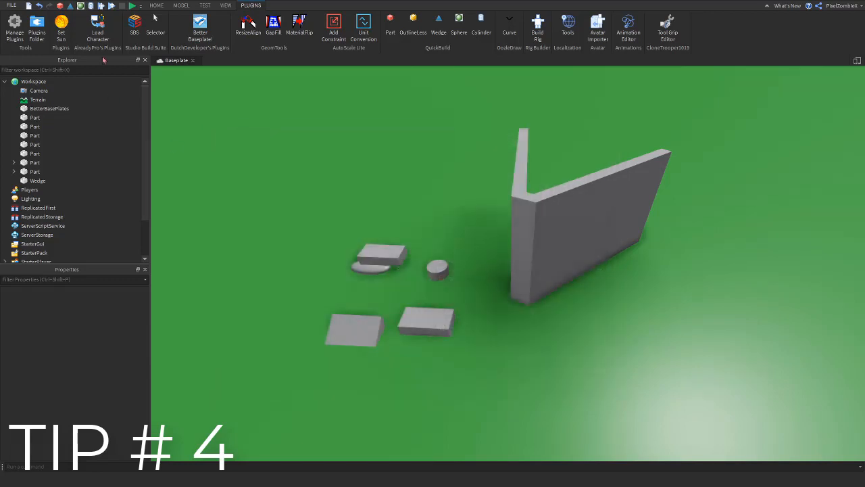
Step: Insert another part from the Quick Access Bar and place it beside the other primitives on the baseplate
left_click(59, 6)
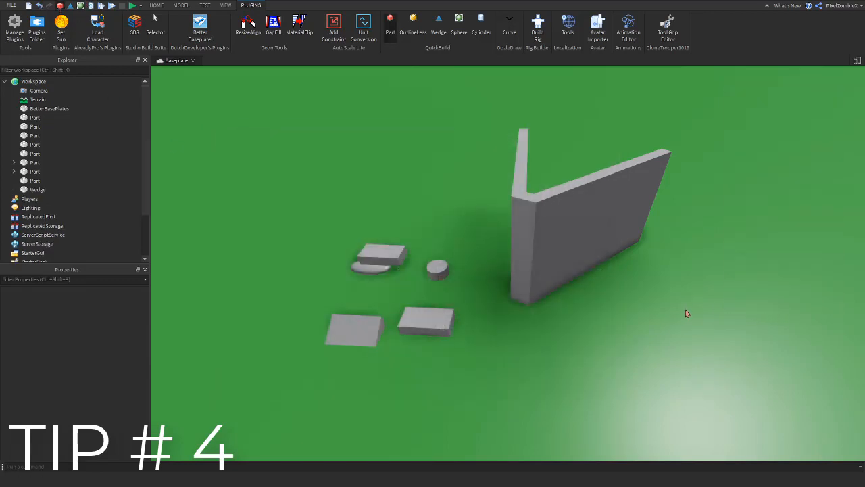
scroll(659, 308, "down", 3)
left_click_drag(533, 280, 446, 334)
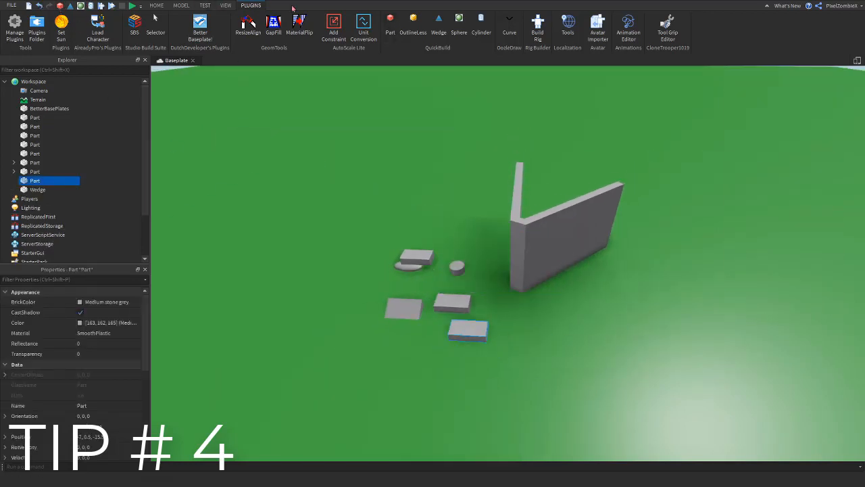
scroll(595, 298, "up", 3)
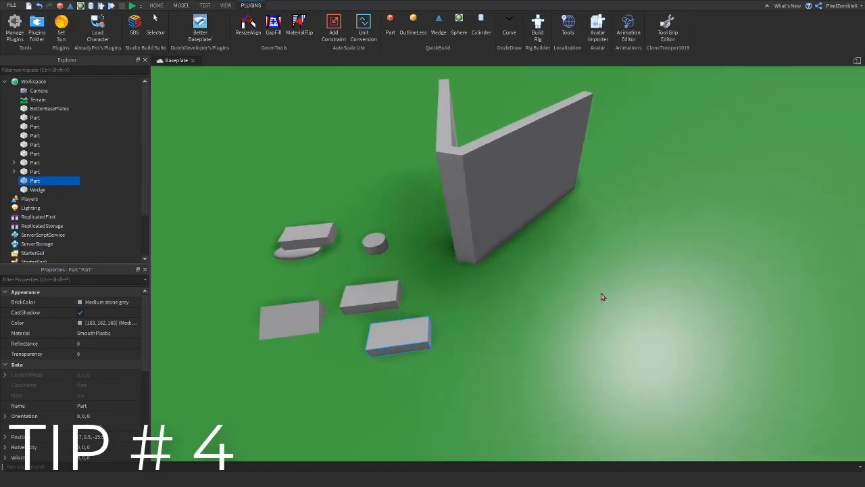
right_click_drag(602, 296, 595, 299)
left_click(592, 302)
Step: Delete all the loose primitives beside the V-shaped walls
left_click_drag(486, 394, 261, 296)
left_click_drag(301, 219, 530, 438)
key("Delete")
right_click_drag(544, 444, 629, 368)
key("w")
Step: Use Studio Build Suite's ResizeObject at an increment of 1 to shorten one wall of the V by 13 studs
left_click(140, 21)
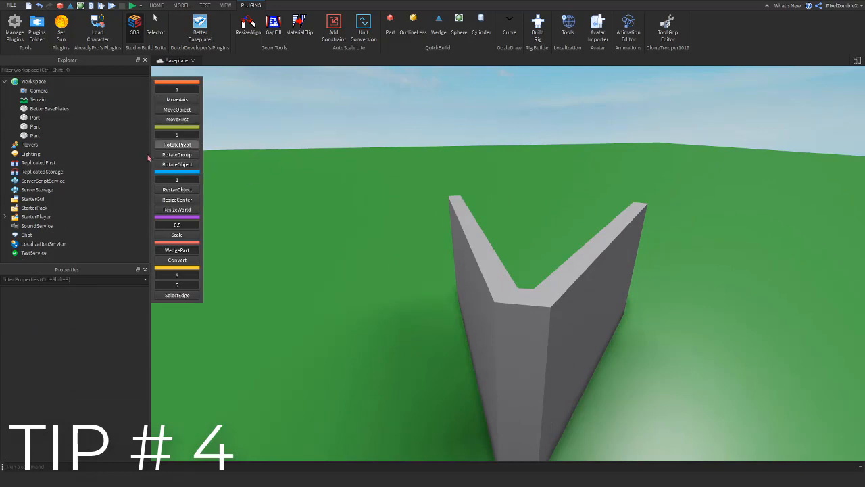
left_click(177, 189)
left_click(541, 313)
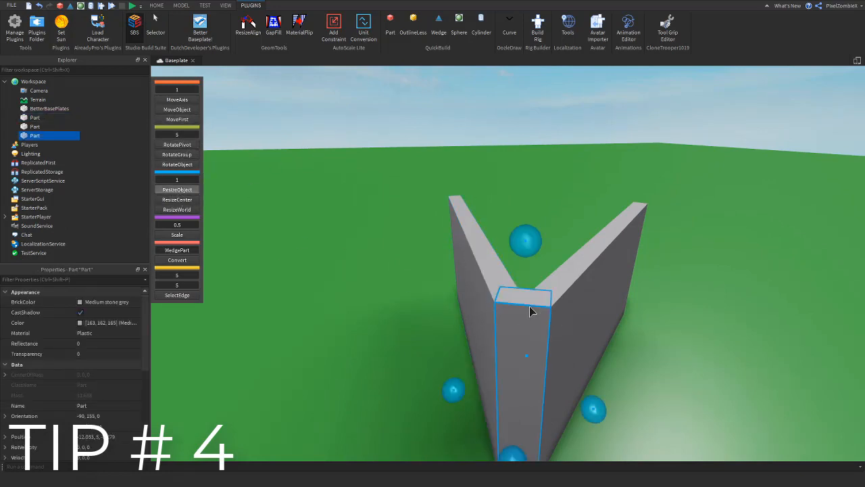
right_click_drag(530, 309, 588, 319)
right_click_drag(221, 214, 435, 286)
left_click(537, 240)
left_click_drag(435, 286, 477, 294)
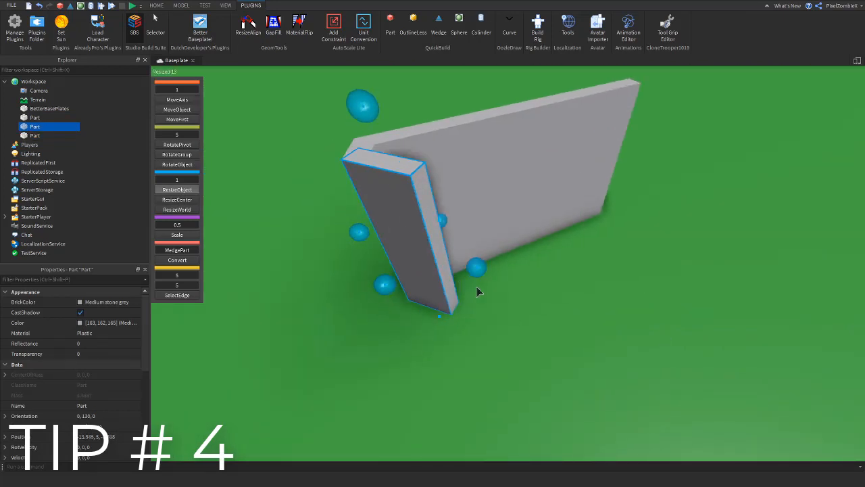
Step: Lengthen the shortened wall outward by 10 studs with ResizeObject and deselect it
right_click_drag(477, 294, 728, 281)
left_click(559, 314)
left_click(730, 282)
right_click_drag(531, 271, 531, 270)
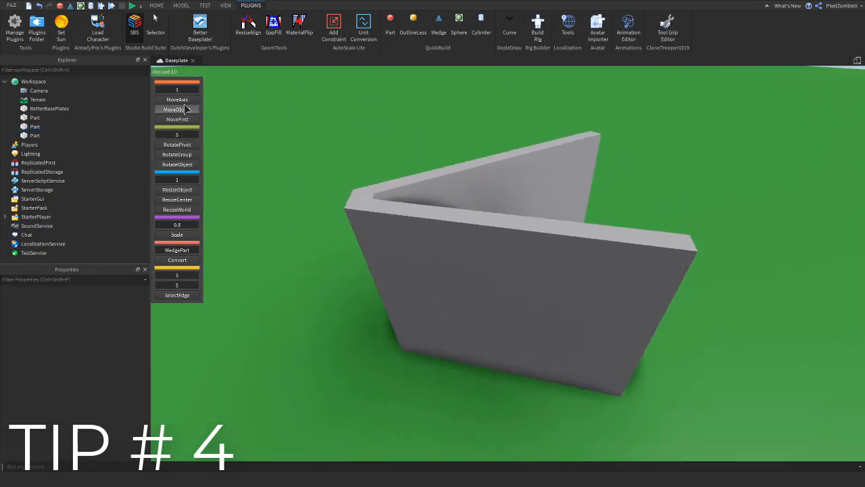
Step: Shift the Studio Build Suite palette downward and select the resized wall with the MoveObject tool active
left_click_drag(183, 108, 182, 144)
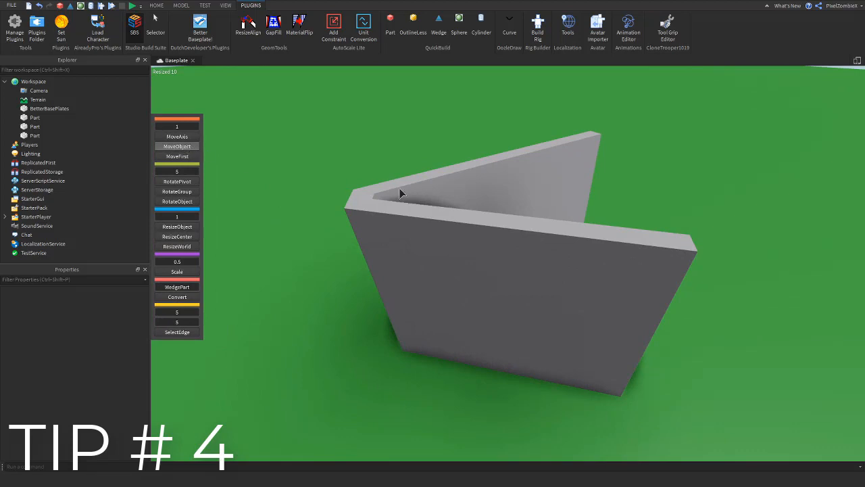
left_click(559, 248)
right_click_drag(559, 248, 530, 287)
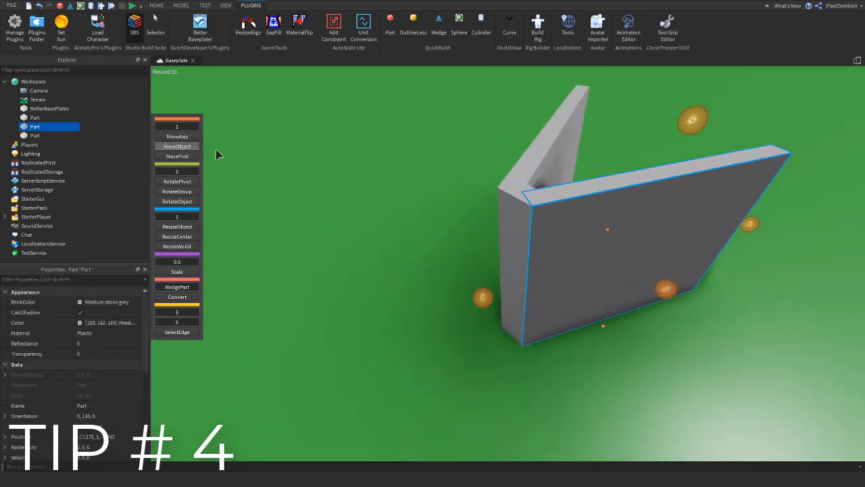
Step: Try to move the selected V wall along a world axis with the MoveAxis tool at an increment of 1
left_click(178, 136)
right_click_drag(529, 156, 489, 188)
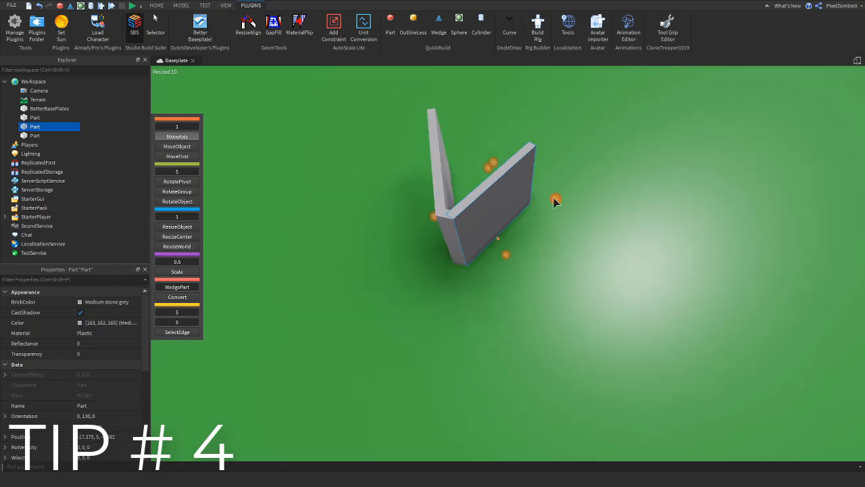
left_click_drag(556, 199, 556, 226)
Step: Try the MoveFirst tool on the selected wall, then deselect it and close the Studio Build Suite palette
left_click(177, 157)
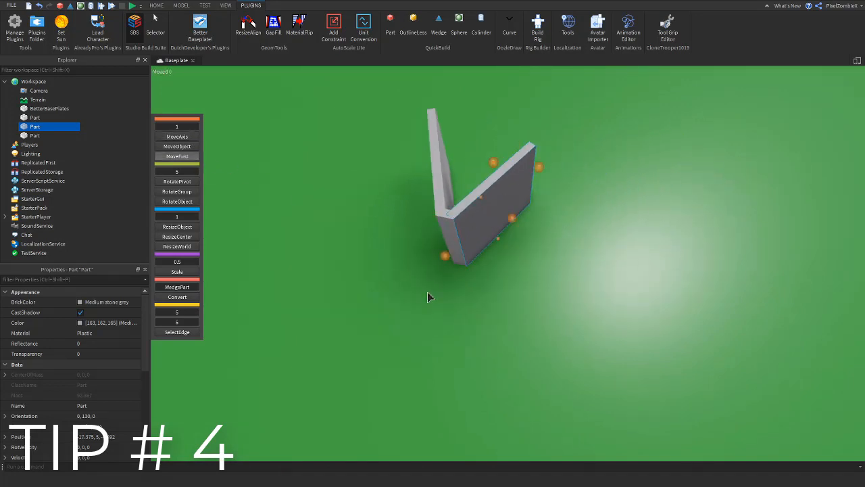
right_click_drag(428, 297, 614, 189)
left_click_drag(449, 201, 485, 244)
scroll(448, 206, "down", 5)
scroll(484, 244, "up", 6)
right_click_drag(587, 231, 586, 226)
left_click(626, 89)
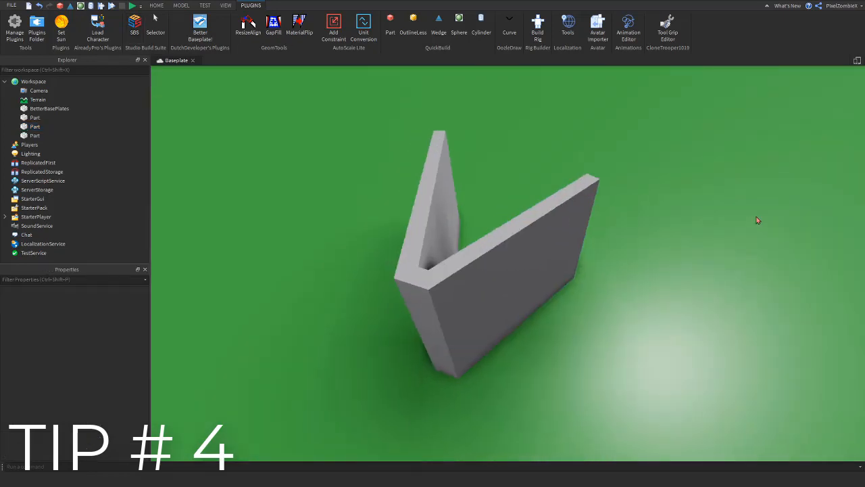
mouse_move(574, 193)
right_mouse_down()
mouse_move(589, 193)
mouse_move(578, 191)
right_mouse_up()
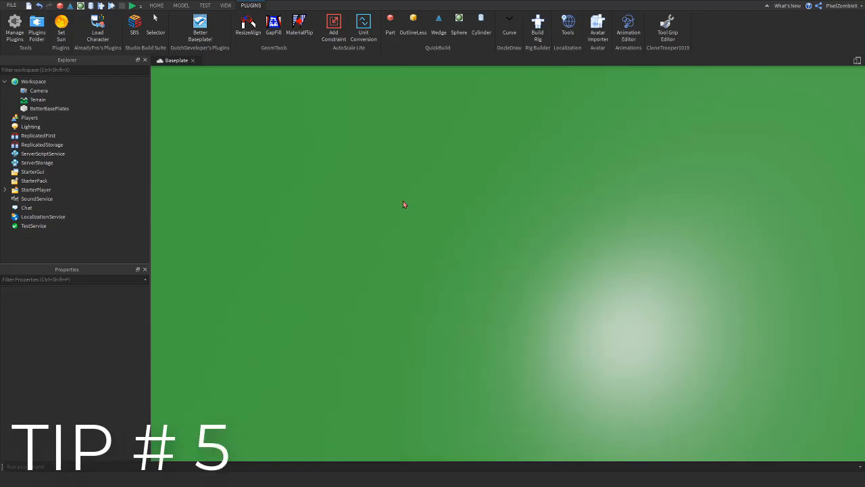
right_click_drag(404, 204, 446, 233)
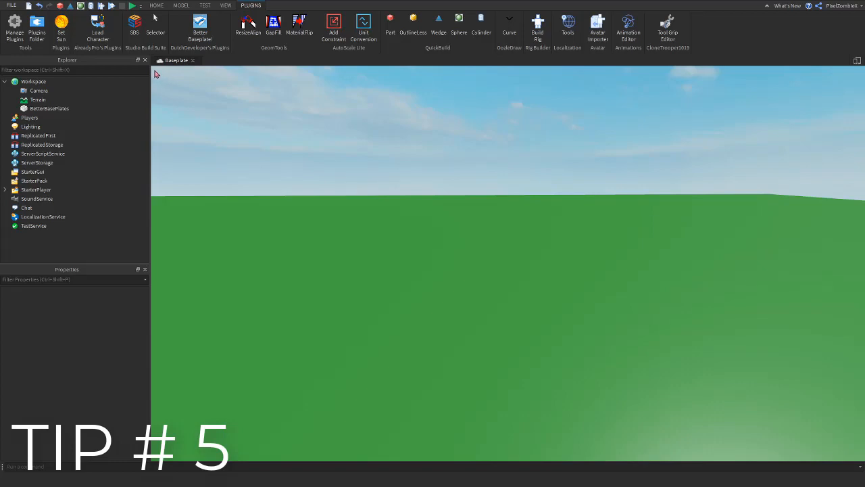
right_click_drag(620, 252, 627, 251)
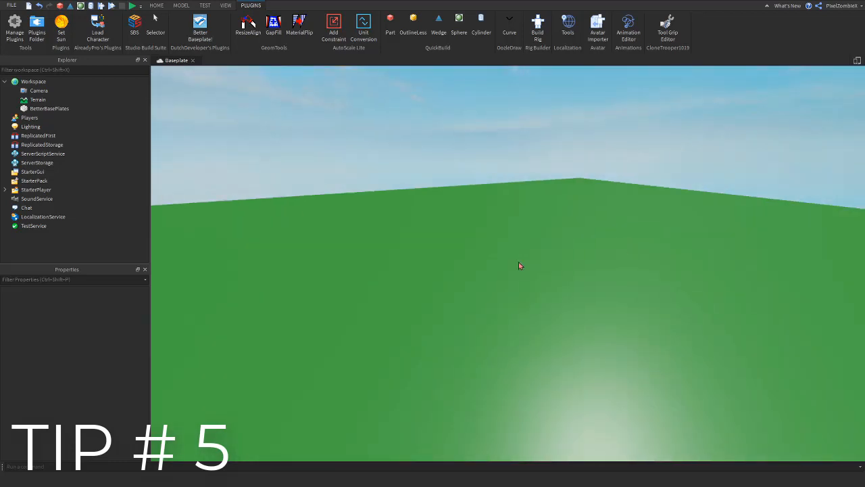